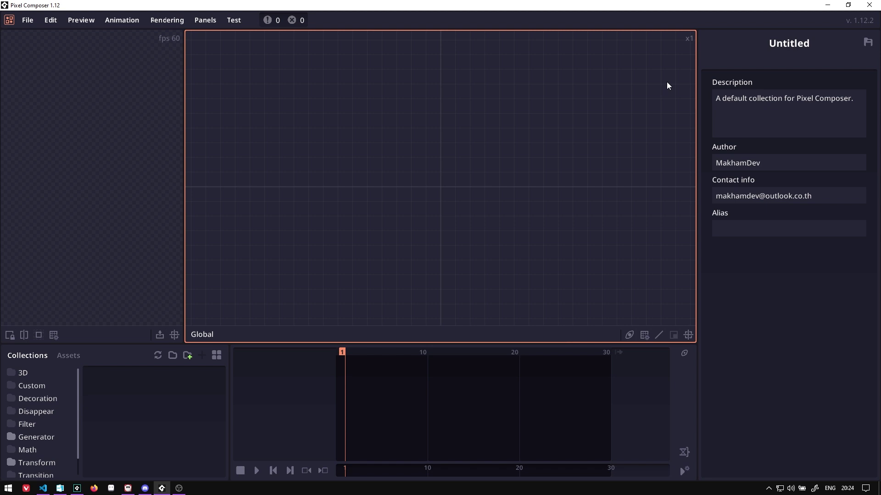
Step: Add a FluidSim group node from the Generate category and open its inner graph
right_click(405, 138)
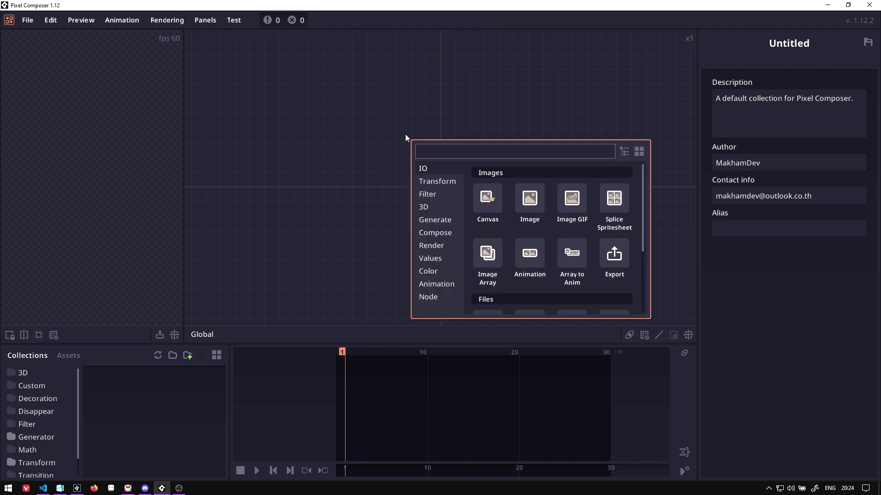
click(434, 221)
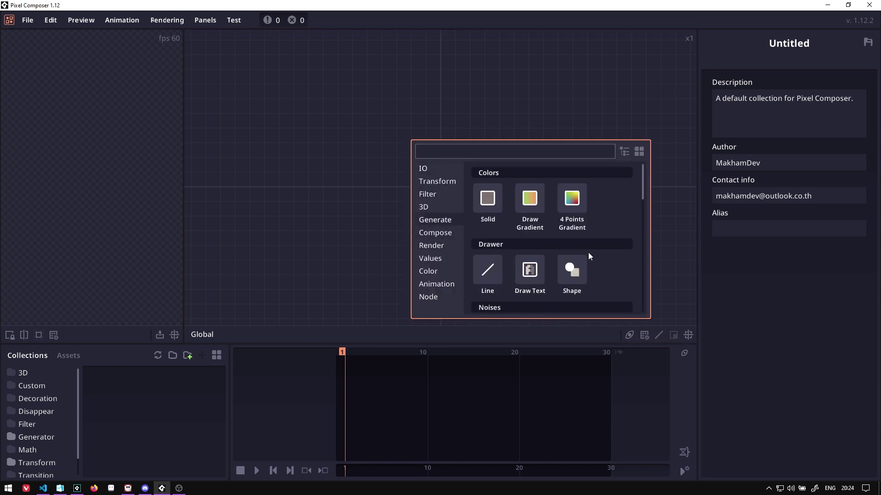
scroll(588, 252, down, 5)
scroll(588, 252, down, 3)
click(497, 277)
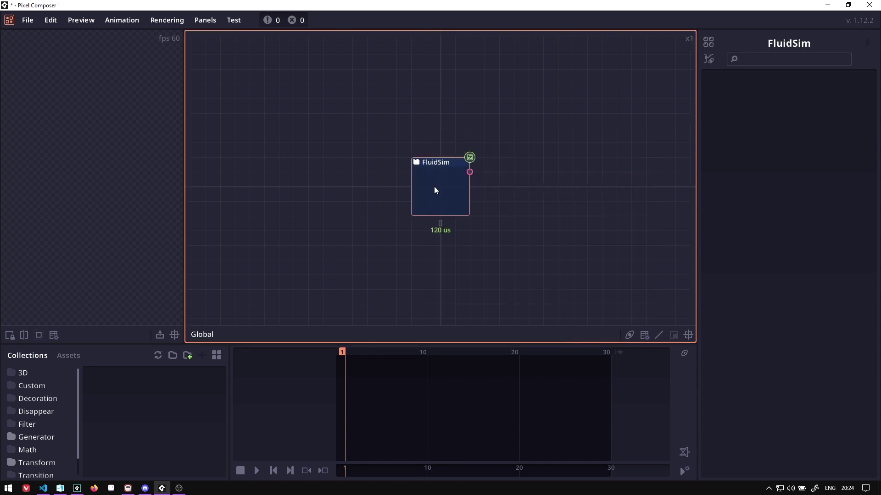
double_click(447, 195)
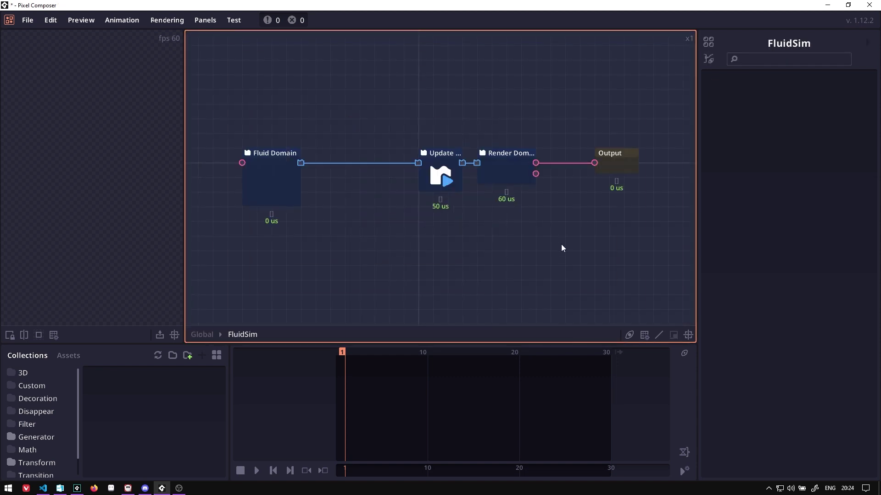
Step: Move the Update and Render Domain nodes together so they sit next to the Output node
drag(535, 248, 397, 75)
drag(501, 182, 544, 182)
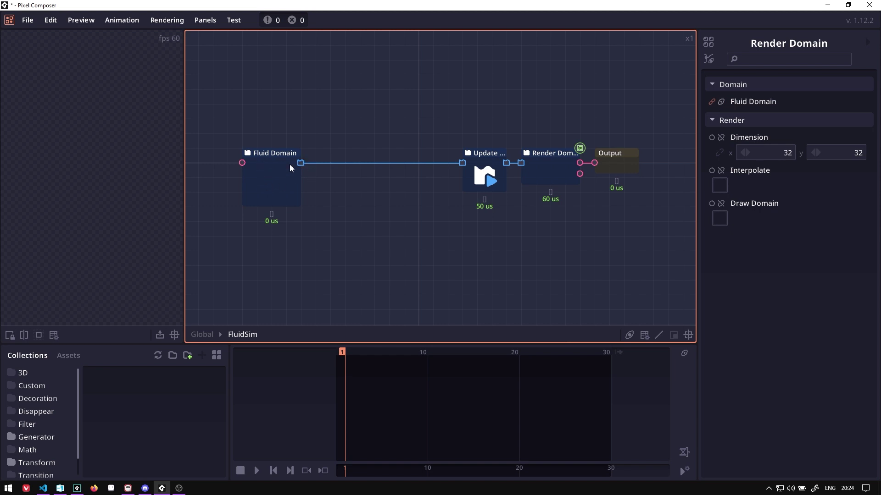
Step: Examine the settings of the Fluid Domain, Update and Render Domain nodes and how they connect
drag(224, 130, 316, 236)
scroll(824, 221, down, 2)
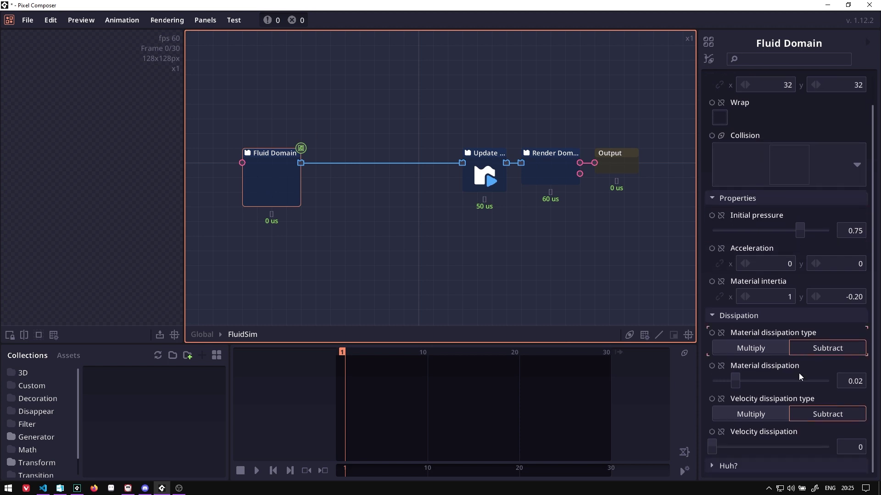
scroll(758, 317, up, 2)
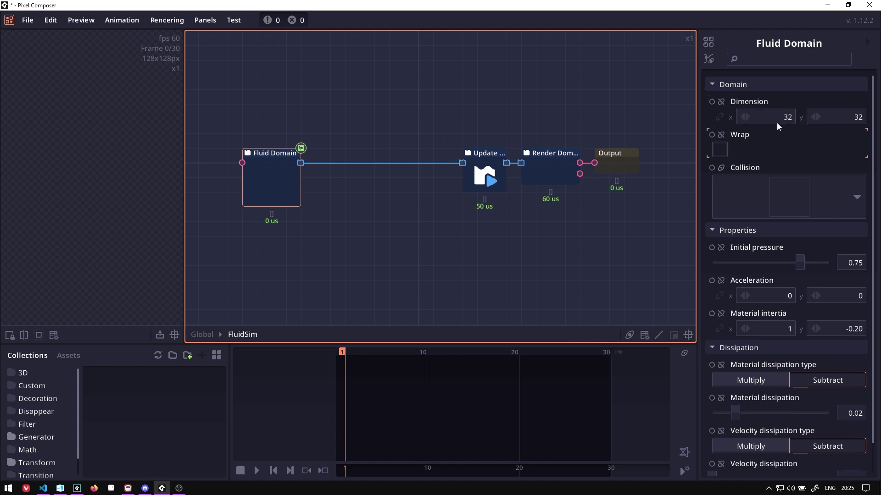
click(547, 159)
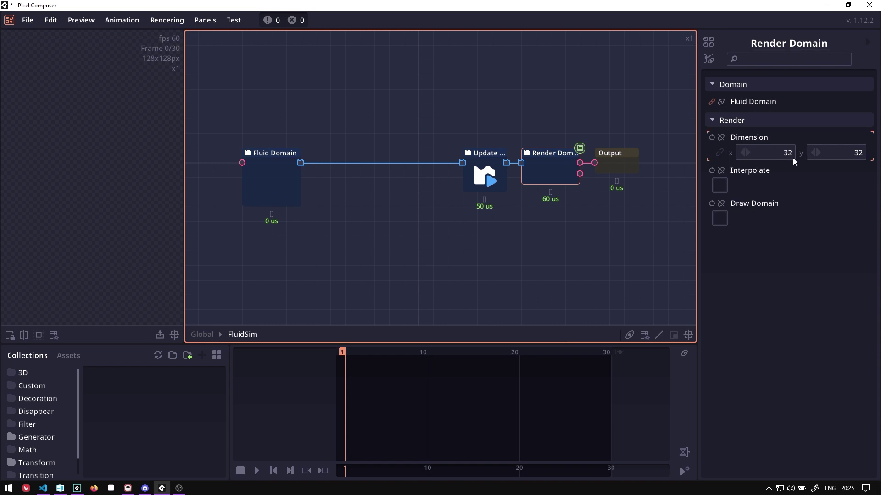
click(275, 183)
click(484, 176)
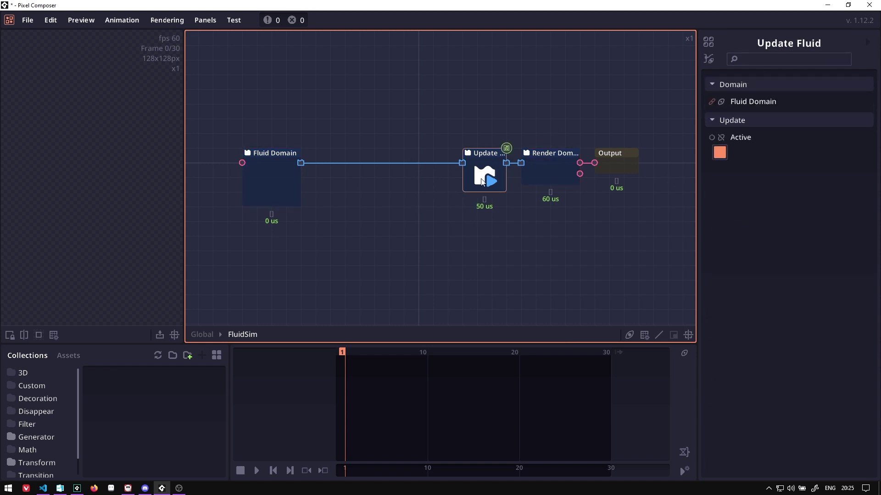
click(532, 165)
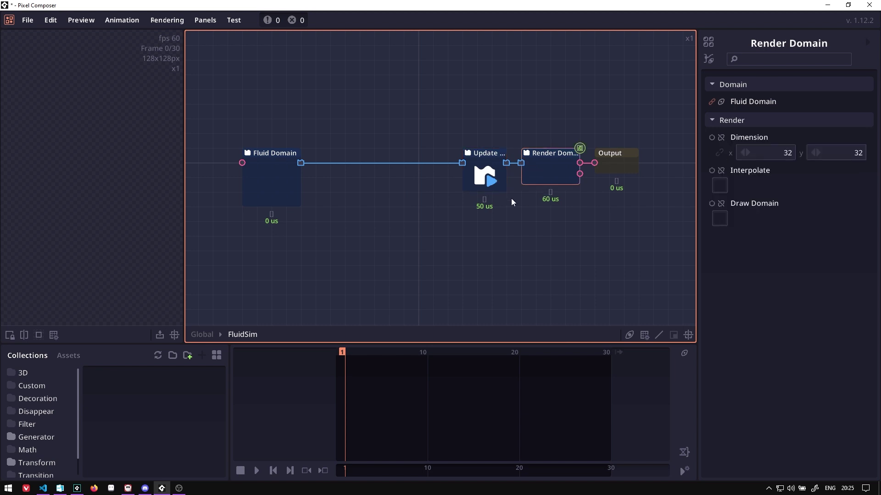
click(490, 187)
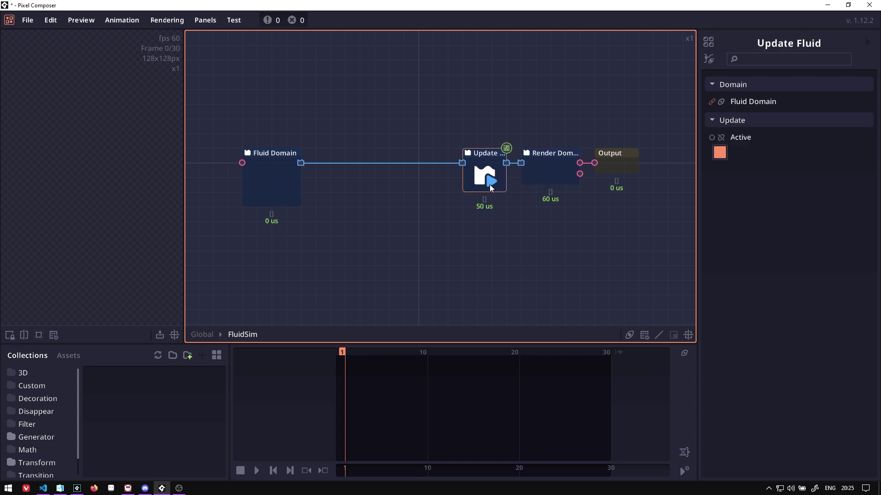
click(551, 165)
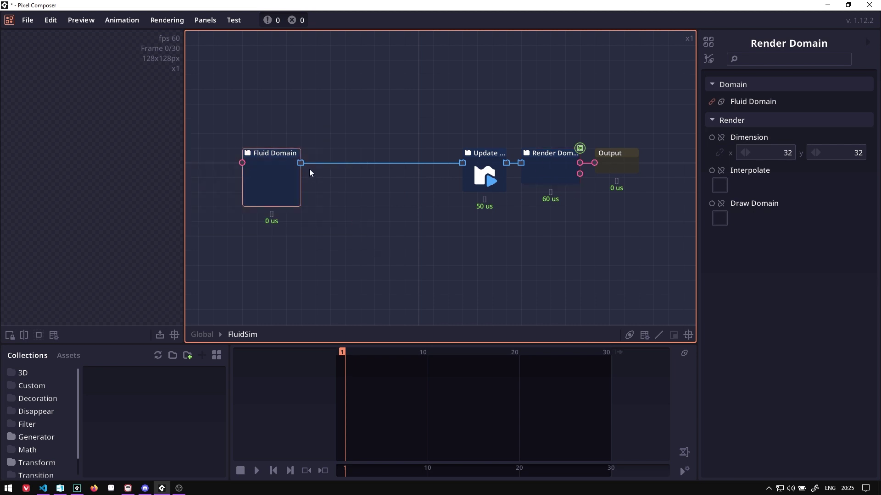
drag(302, 164, 516, 175)
click(541, 172)
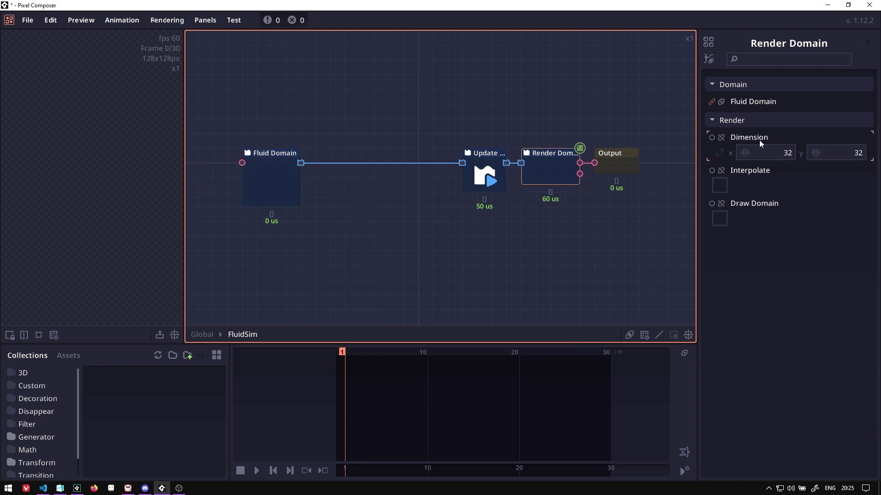
Step: Play the animation of the empty simulation and preview the Render Domain node's output
click(626, 162)
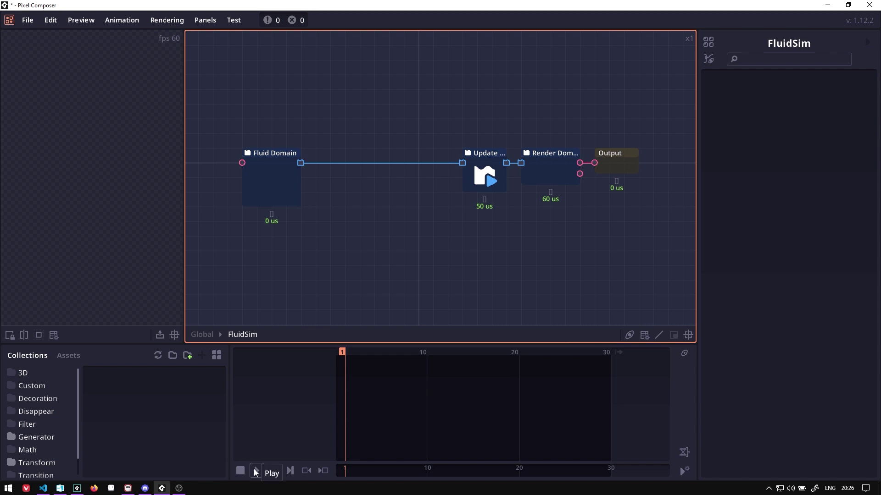
click(256, 471)
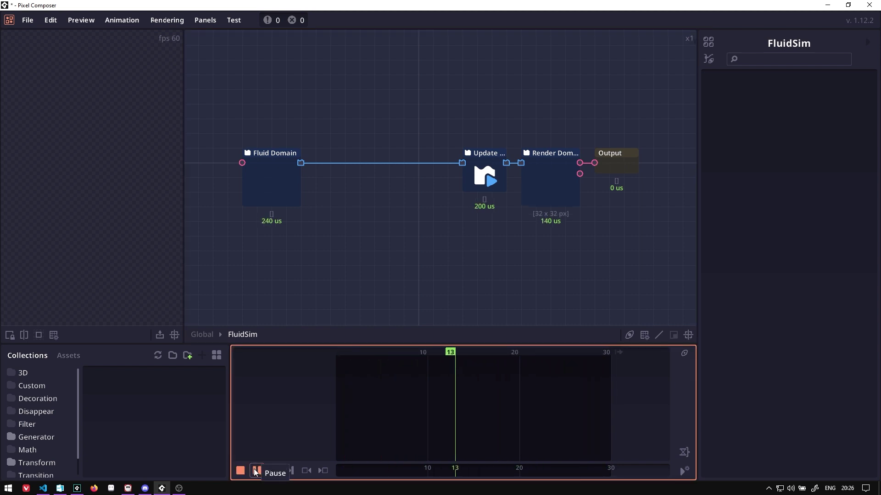
scroll(432, 304, down, 1)
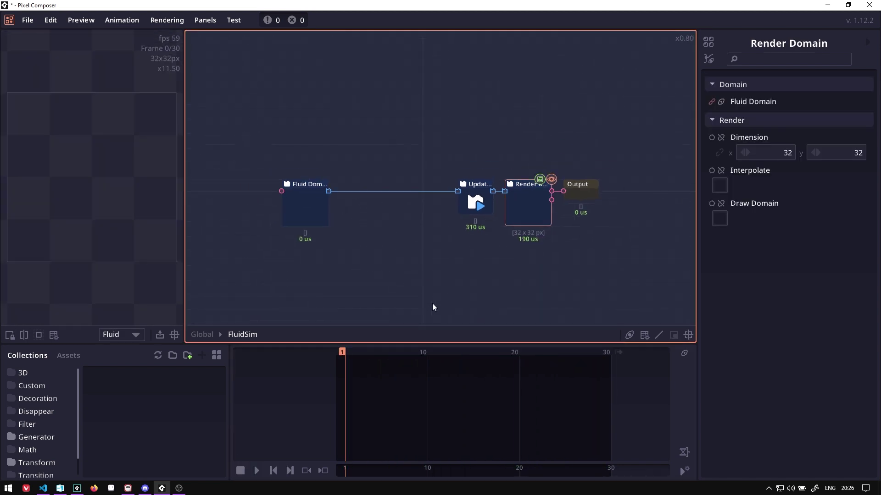
Step: Insert an Add Fluid node on the connection between the Fluid Domain and Update nodes
scroll(432, 304, up, 1)
drag(416, 290, 456, 280)
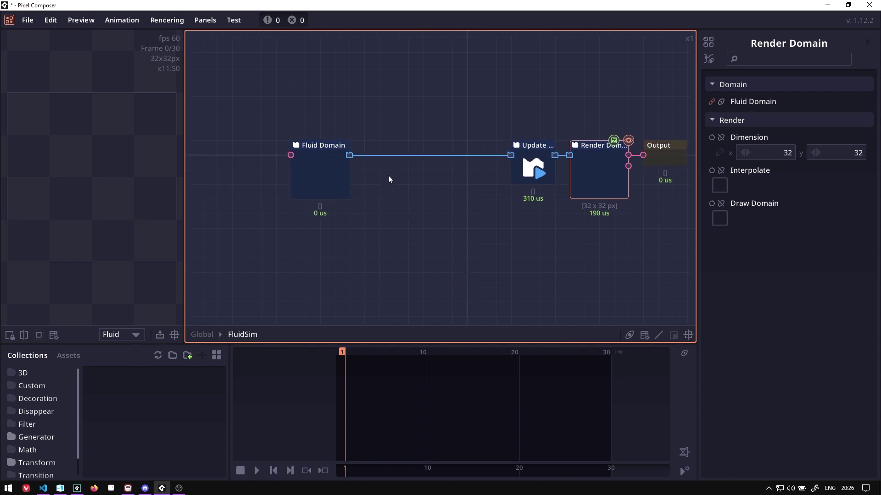
click(379, 155)
right_click(373, 155)
click(406, 201)
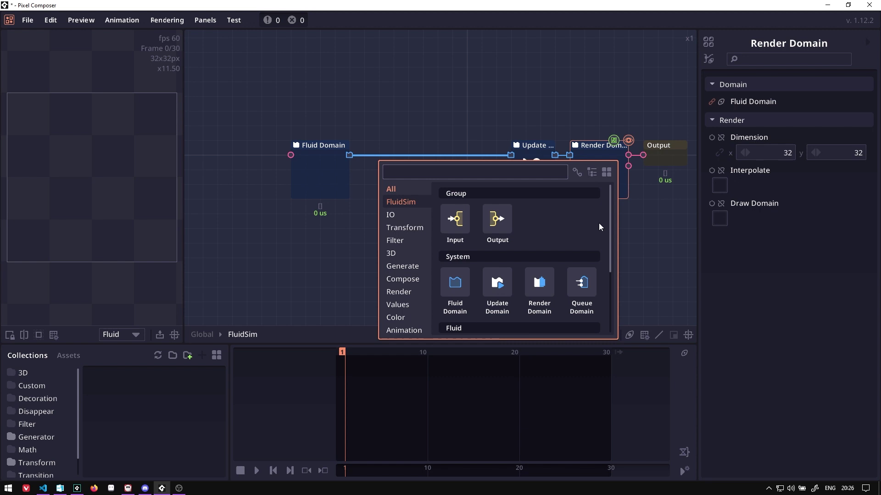
scroll(596, 222, down, 2)
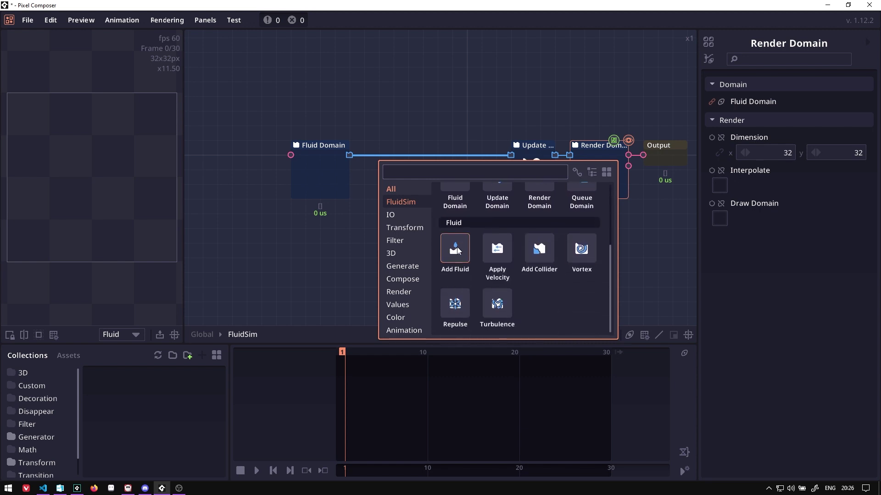
click(454, 251)
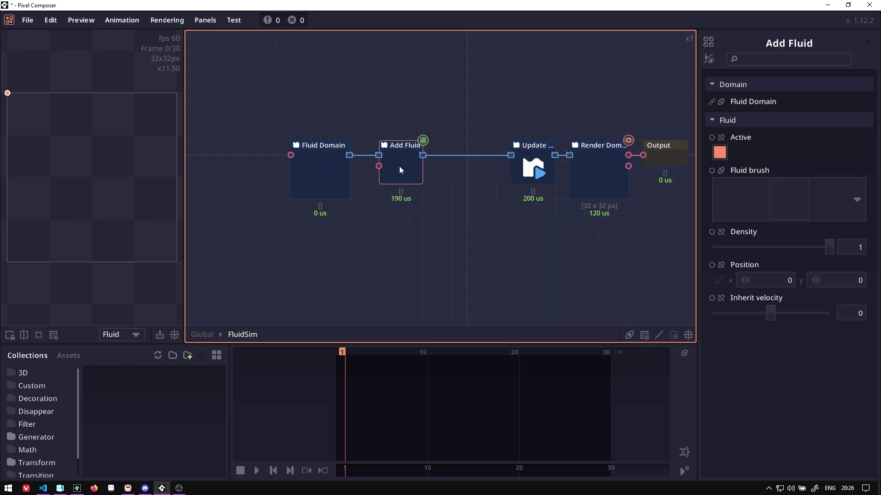
Step: Give the Add Fluid node a round fluid brush from the shapes assets and place it at position 16, 24
click(609, 186)
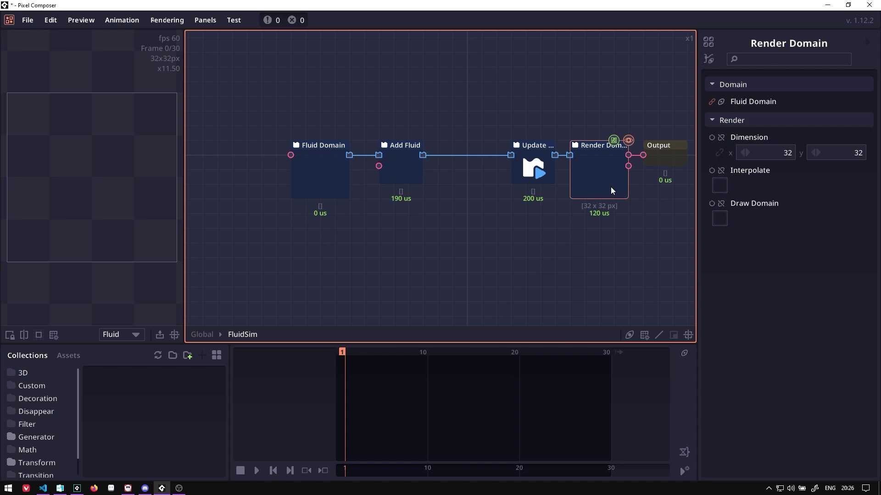
click(396, 168)
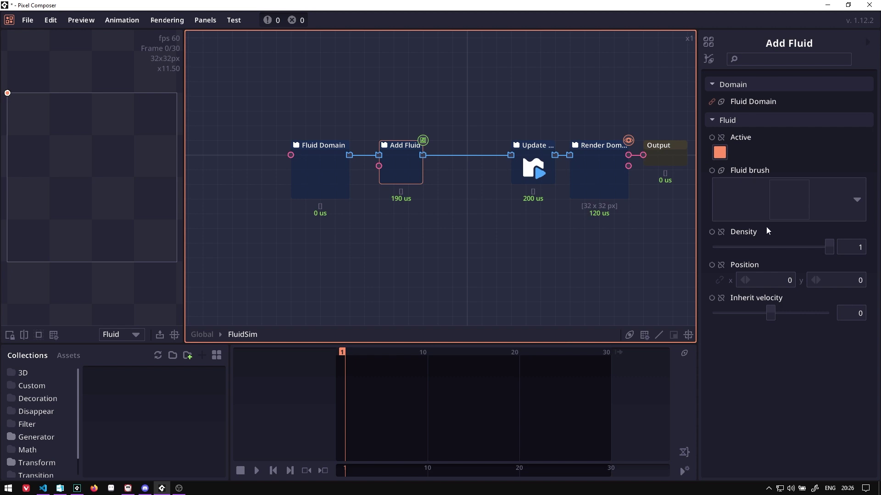
click(750, 195)
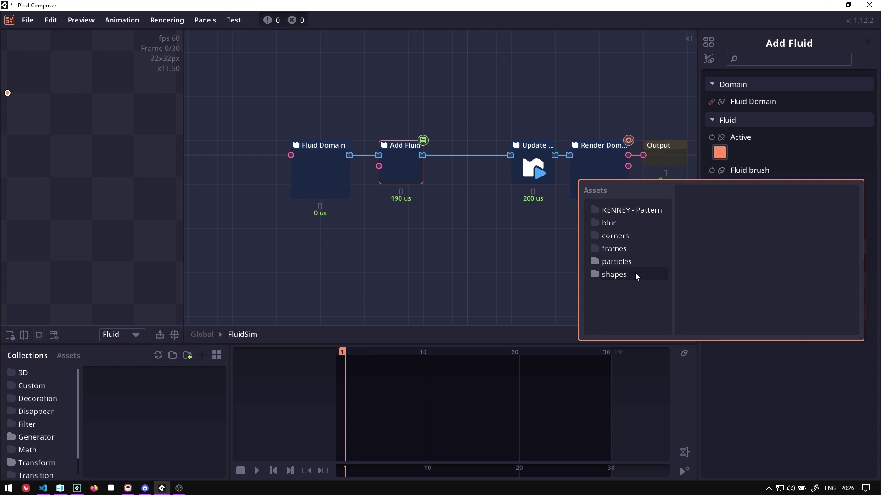
click(634, 273)
click(696, 202)
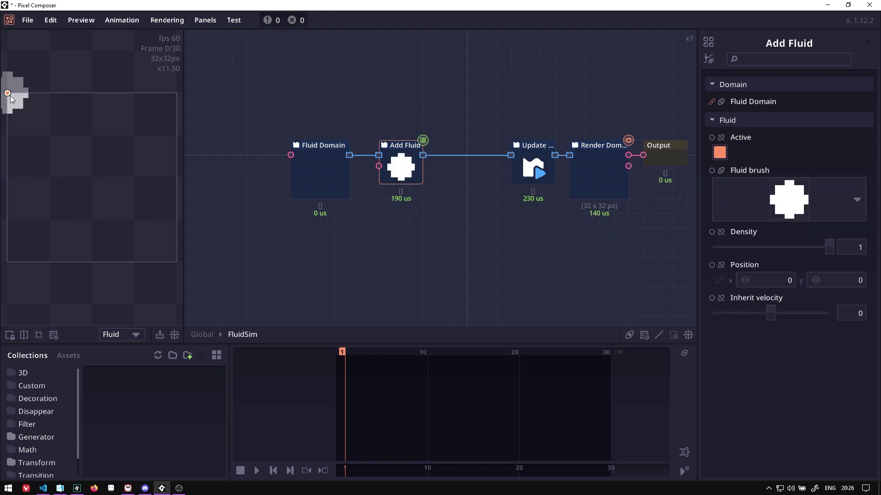
mouse_move(10, 97)
mouse_down()
mouse_move(91, 176)
mouse_move(94, 135)
mouse_move(132, 224)
mouse_move(92, 204)
mouse_move(82, 174)
mouse_move(96, 224)
mouse_up()
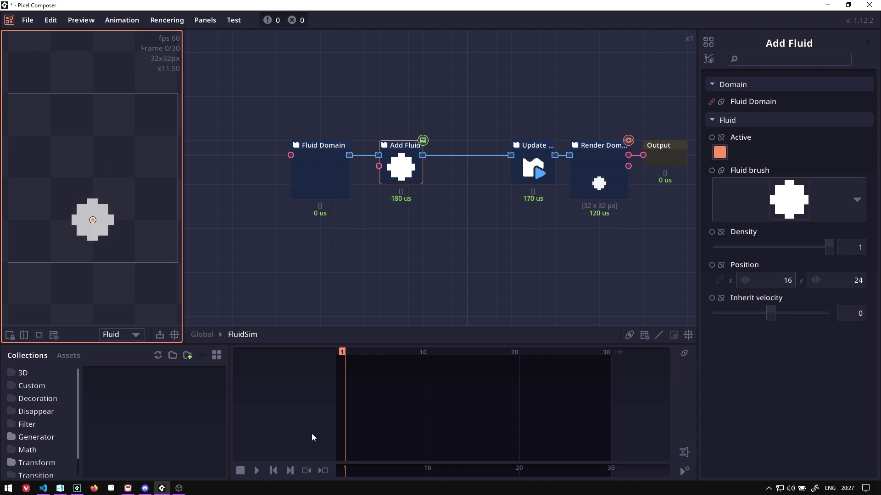
Step: Play the simulation with the Render Domain node selected to watch the added fluid, then pause it
click(255, 470)
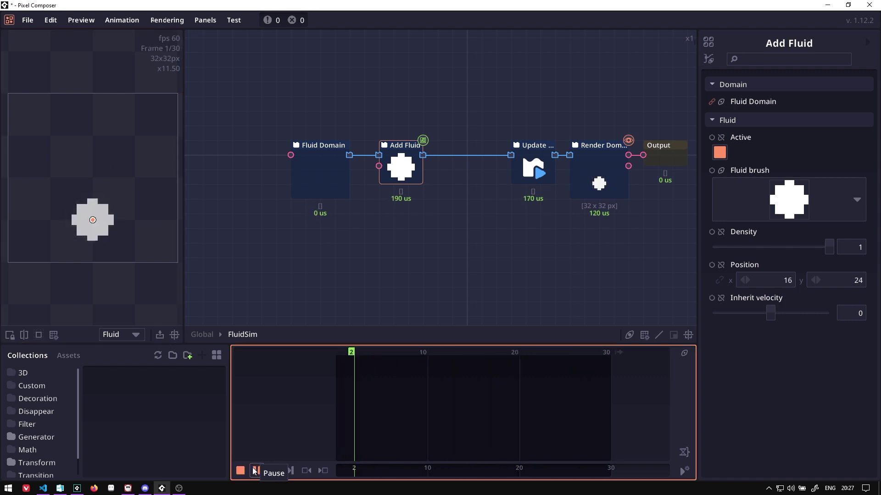
click(591, 170)
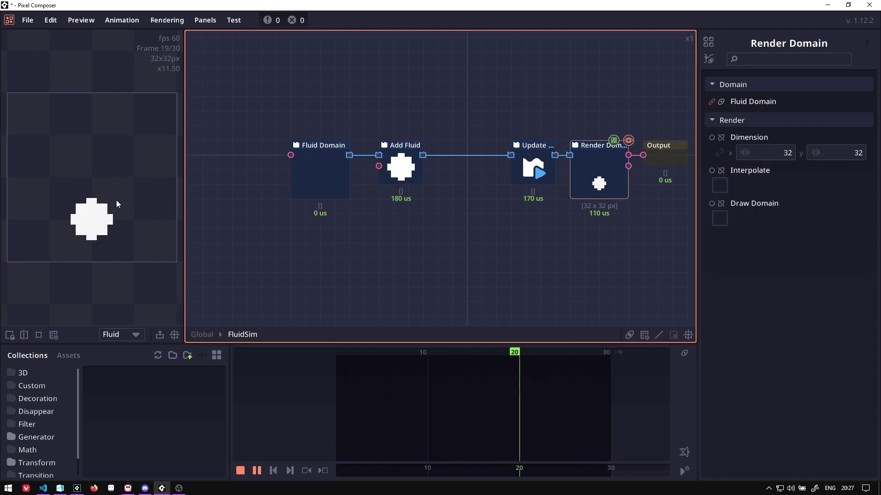
click(255, 472)
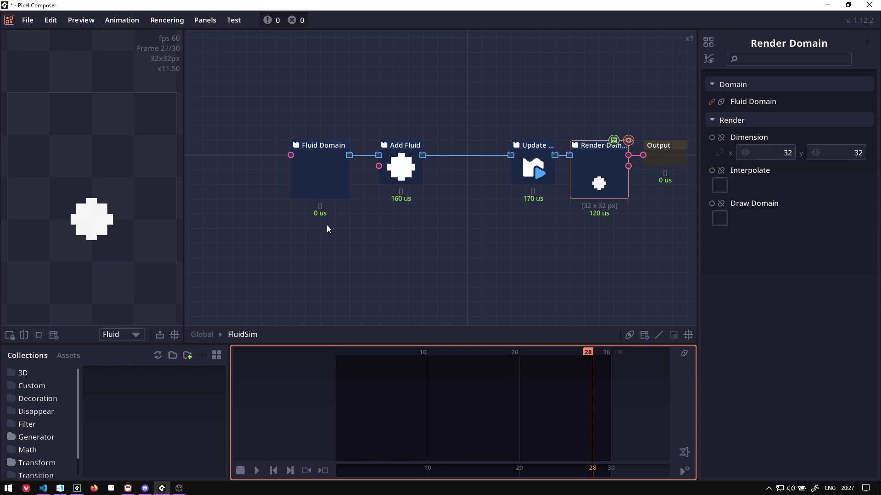
Step: Set the Fluid Domain node's vertical acceleration to -0.2
click(330, 171)
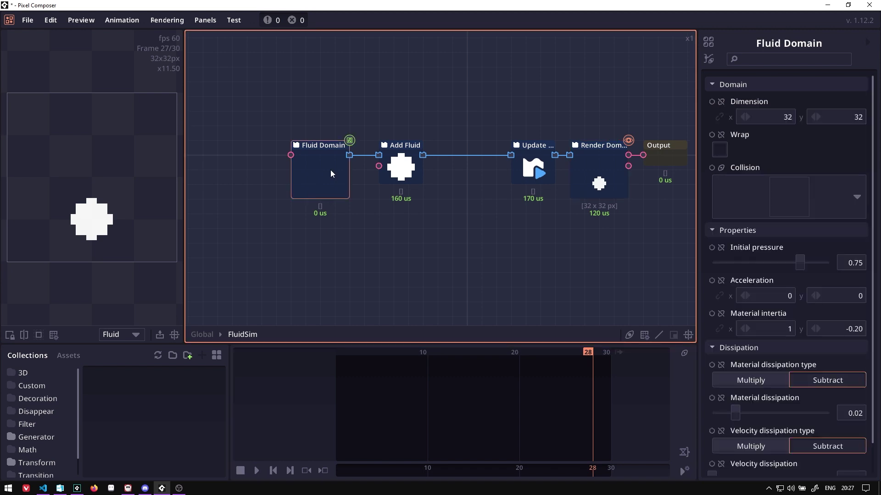
drag(251, 118, 322, 178)
click(827, 299)
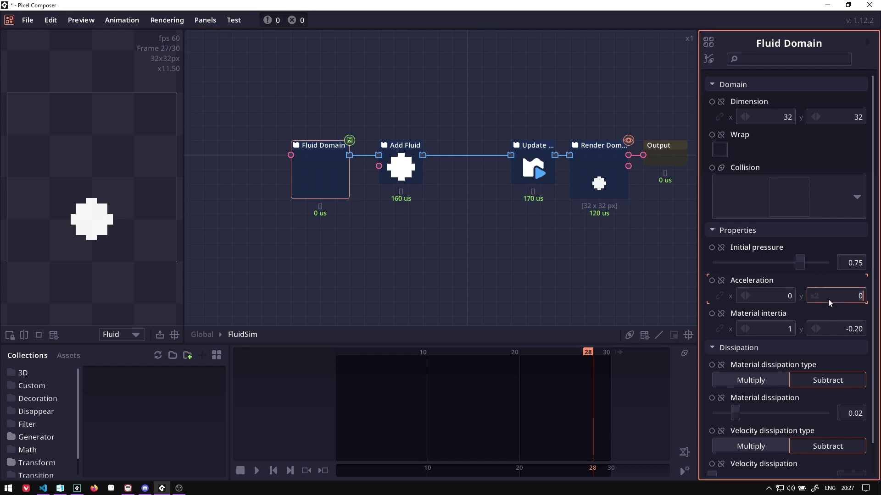
key(BackSpace)
text(-0.2)
key(Return)
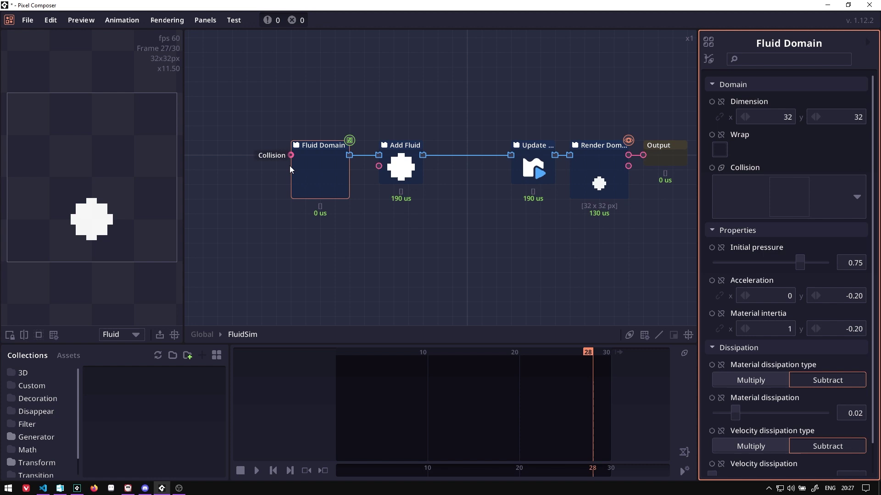
Step: Play the simulation to check the accelerated fluid in the Render Domain output, then stop playback with Add Fluid selected
click(257, 470)
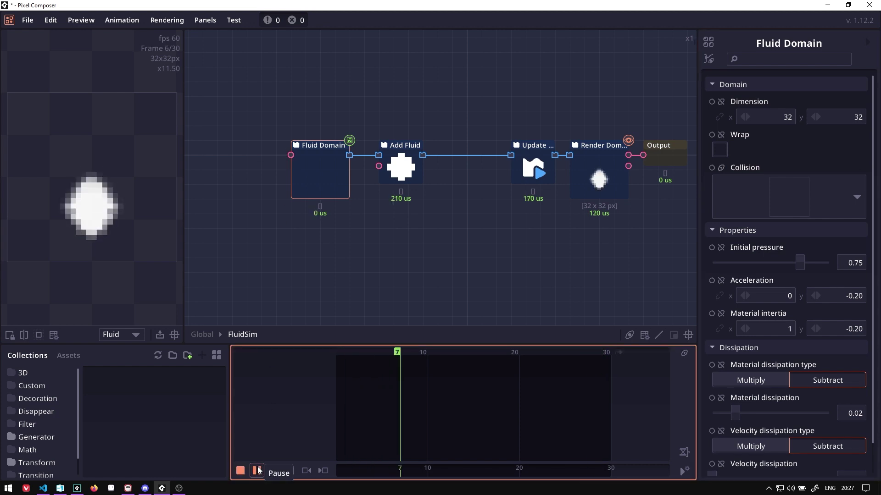
click(604, 180)
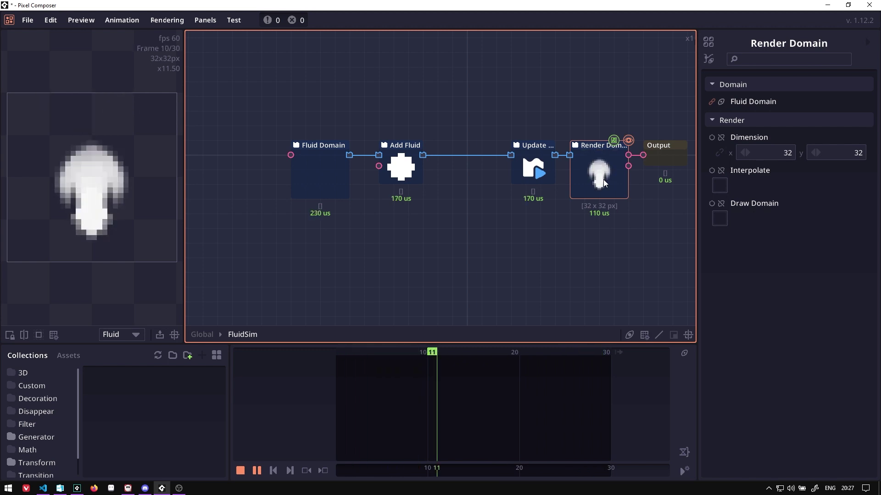
click(413, 180)
key(space)
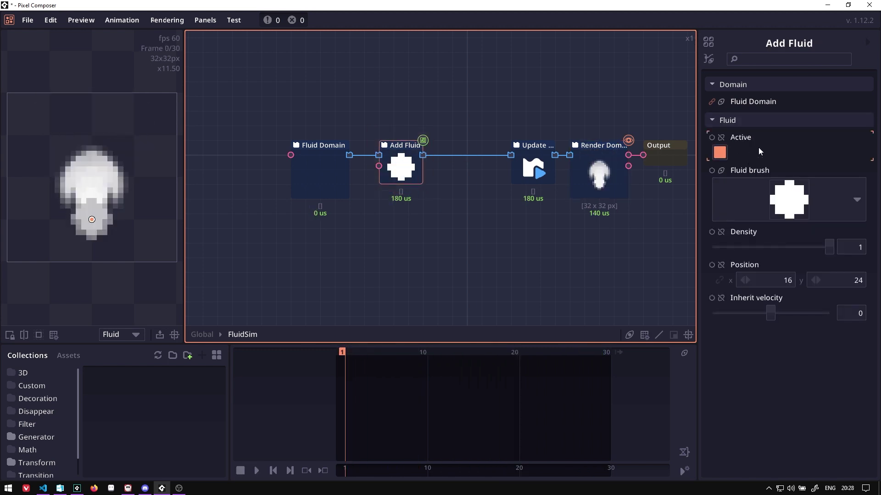
Step: Animate the Add Fluid node's Active property with keyframes: on at frame 1 and off at frame 10
click(712, 138)
drag(385, 355, 431, 357)
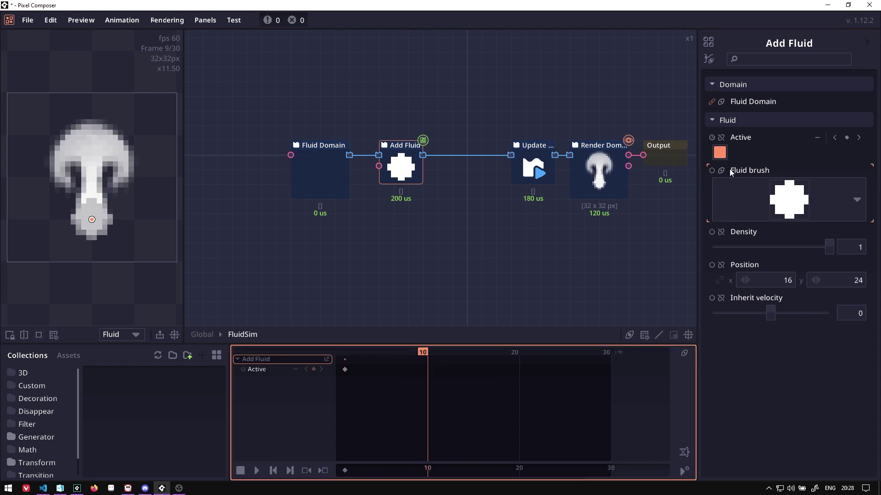
click(719, 151)
scroll(548, 371, down, 3)
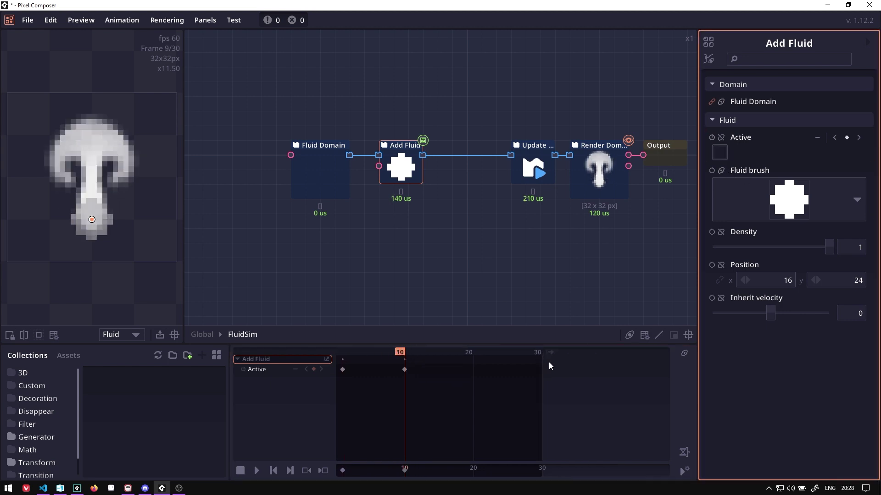
Step: Extend the animation length to 50 frames and return the playhead to frame 1
scroll(548, 362, down, 1)
drag(524, 350, 642, 352)
drag(396, 351, 293, 356)
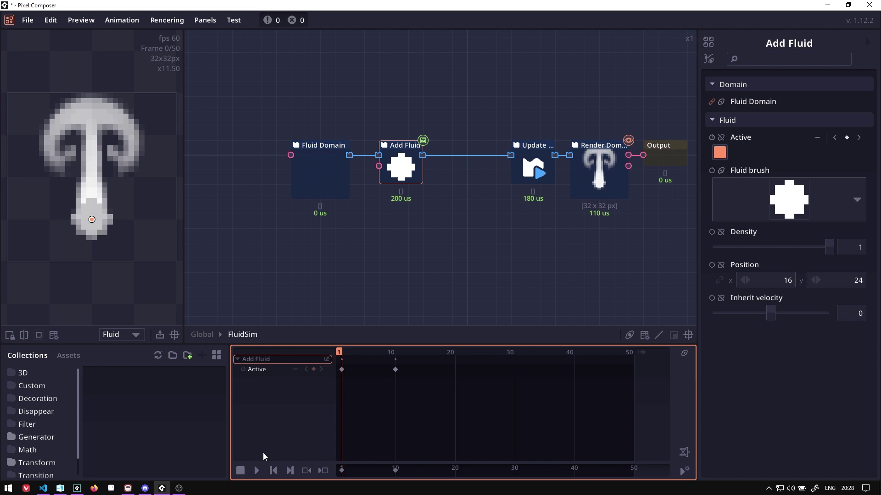
Step: Play the simulation with the Render Domain output shown, then pause it with the Fluid Domain node selected
click(256, 471)
click(612, 193)
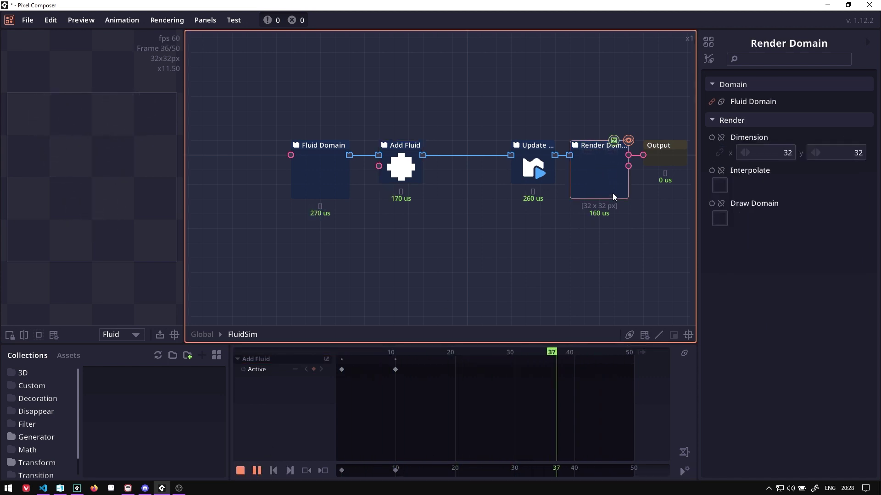
click(331, 174)
key(space)
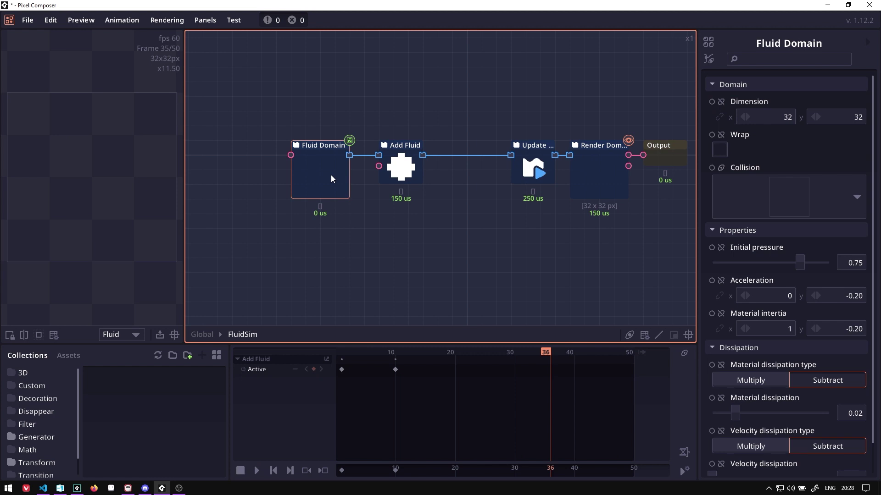
Step: Move the Fluid Domain and Add Fluid nodes together farther from the Update node to free up space
drag(442, 211, 299, 111)
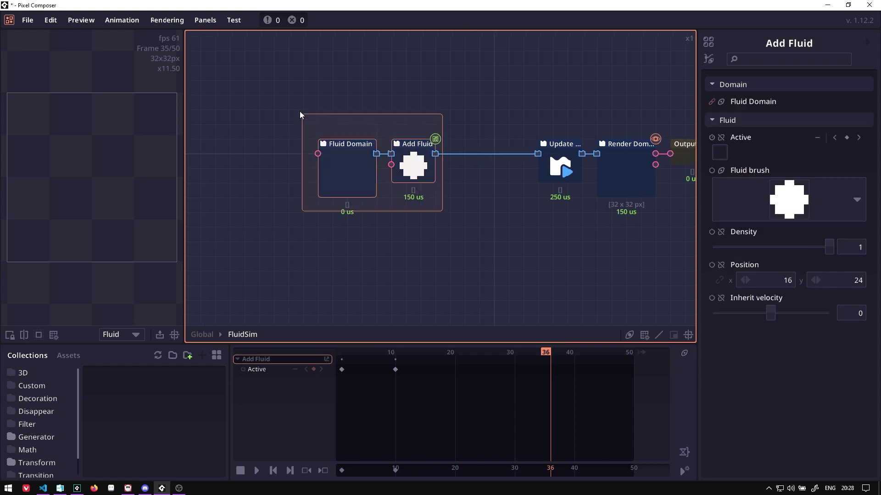
drag(323, 163, 278, 163)
click(419, 227)
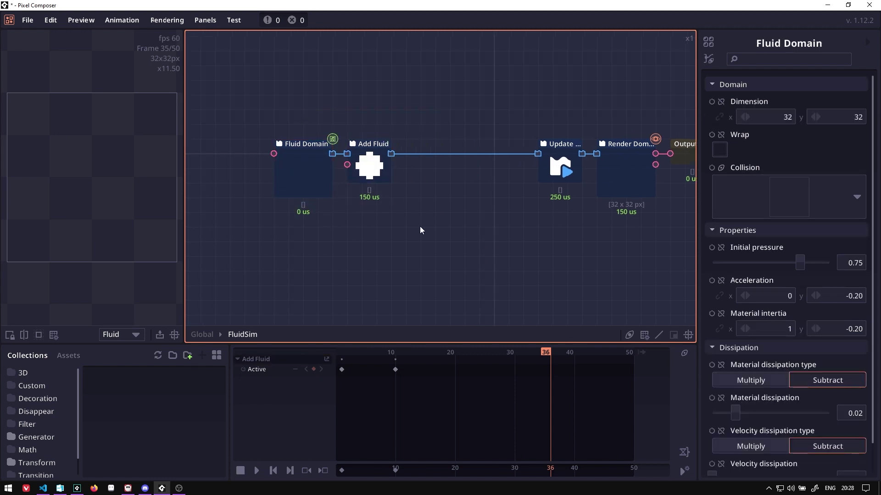
Step: Add a second Update Domain node and wire it between Add Fluid and the existing Update node
right_click(416, 202)
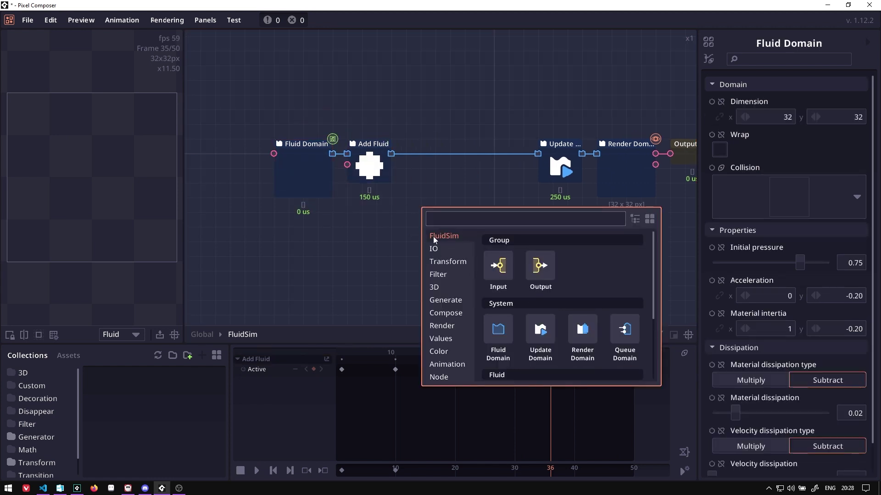
scroll(611, 257, down, 3)
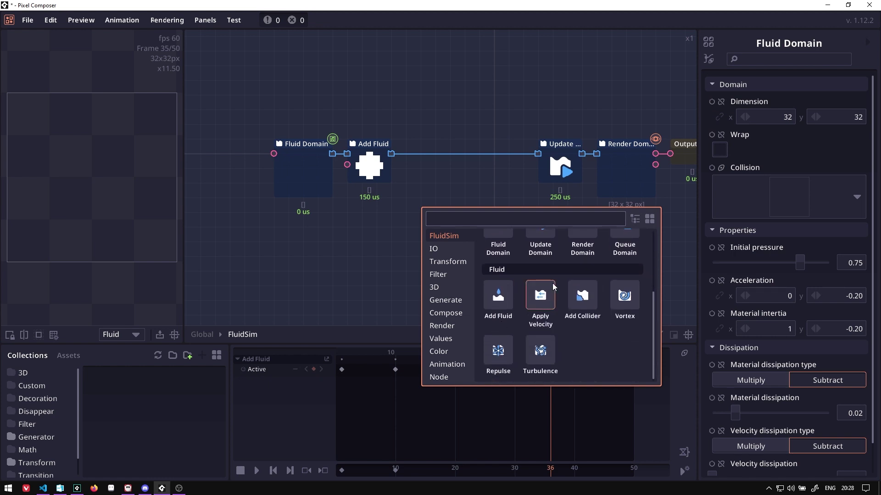
scroll(552, 283, up, 1)
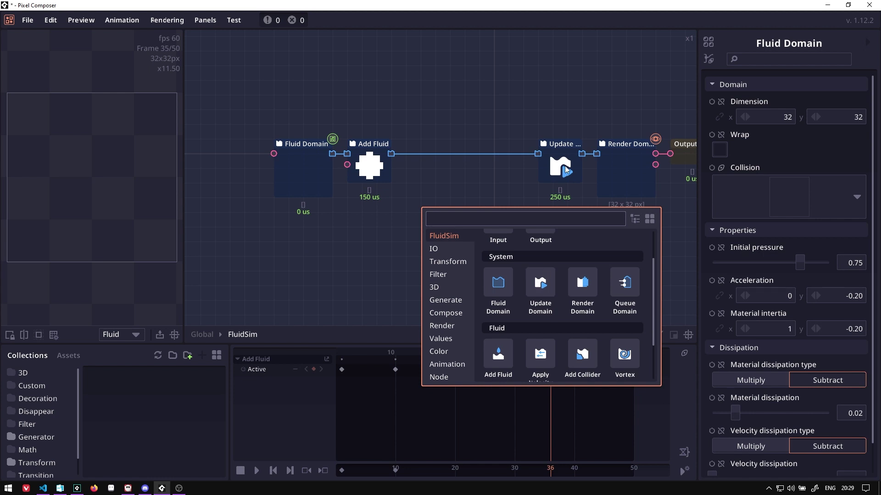
click(540, 282)
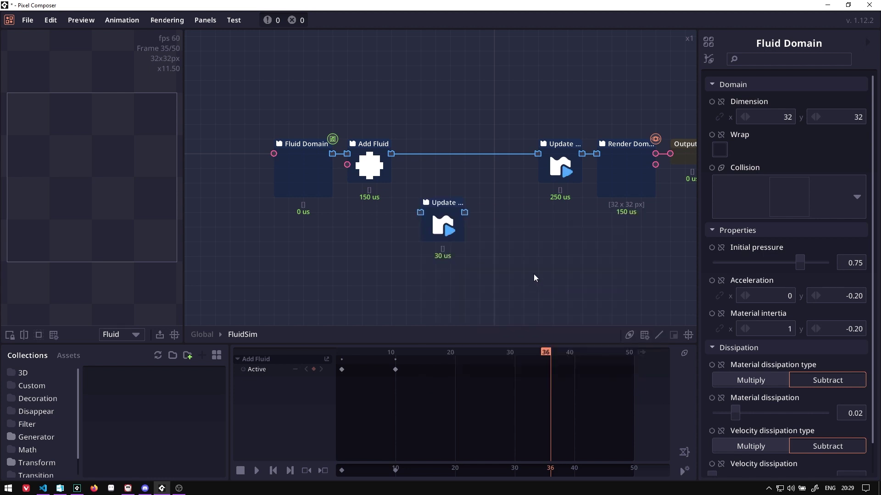
drag(456, 212, 507, 168)
drag(392, 154, 493, 165)
Step: Play the simulation with two update nodes in the Render Domain output, then stop playback
click(632, 180)
key(space)
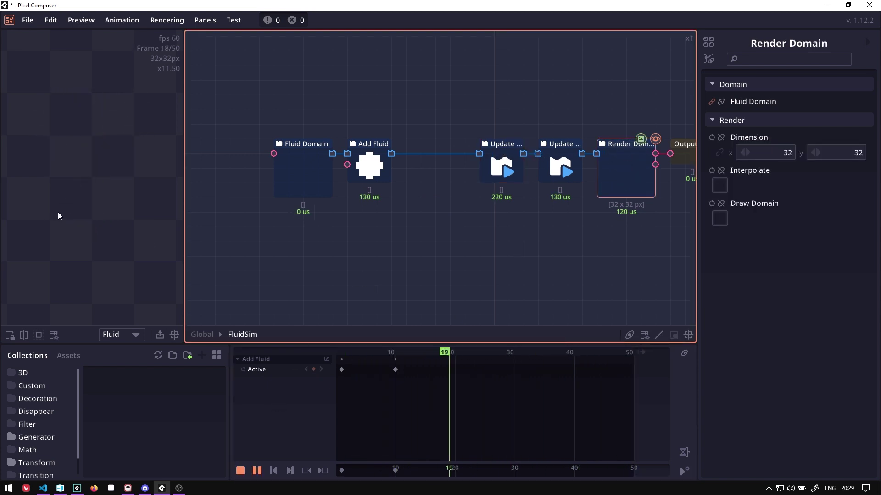
click(240, 470)
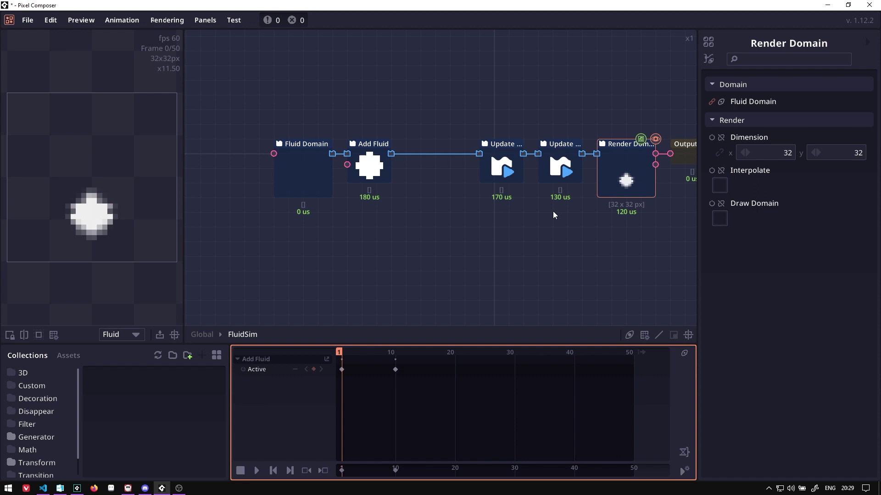
Step: Delete the extra Update Domain node that was inserted in the chain
click(505, 177)
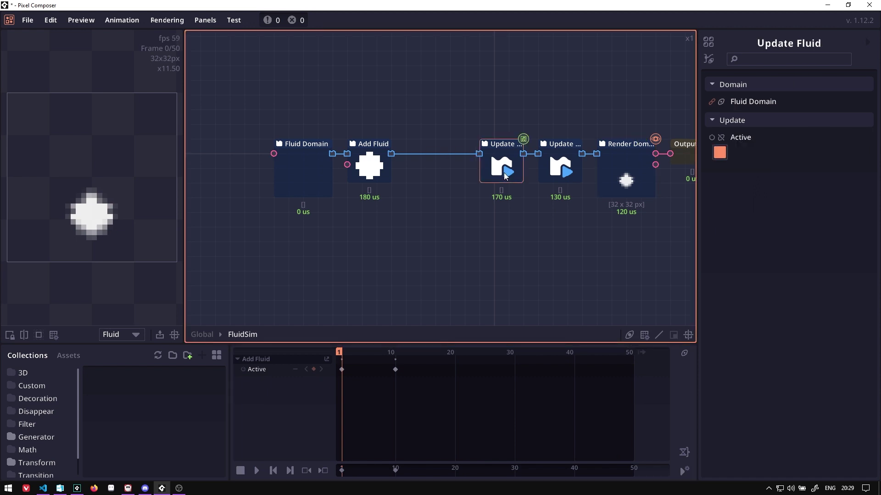
key(Delete)
right_click(522, 216)
click(645, 270)
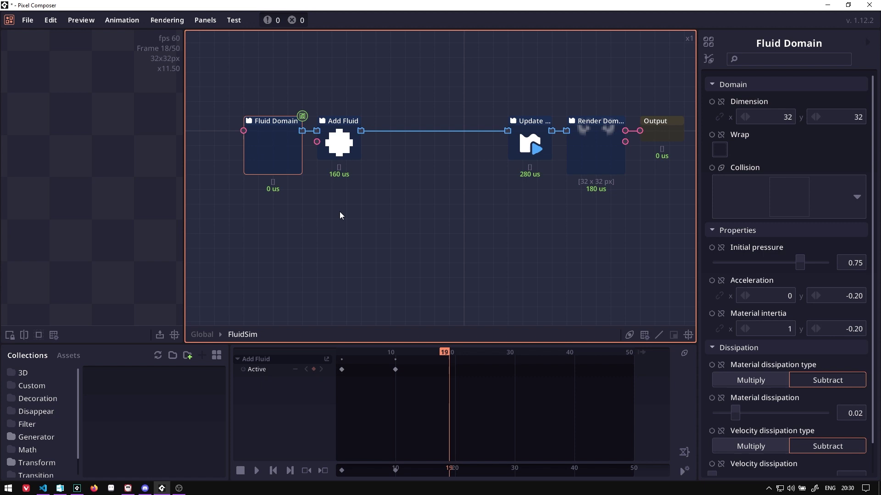
Step: Add a Shape node in the empty area ahead of the Fluid Domain node
drag(340, 211, 481, 221)
scroll(458, 219, down, 1)
scroll(458, 218, up, 1)
drag(287, 181, 371, 205)
click(346, 154)
right_click(349, 108)
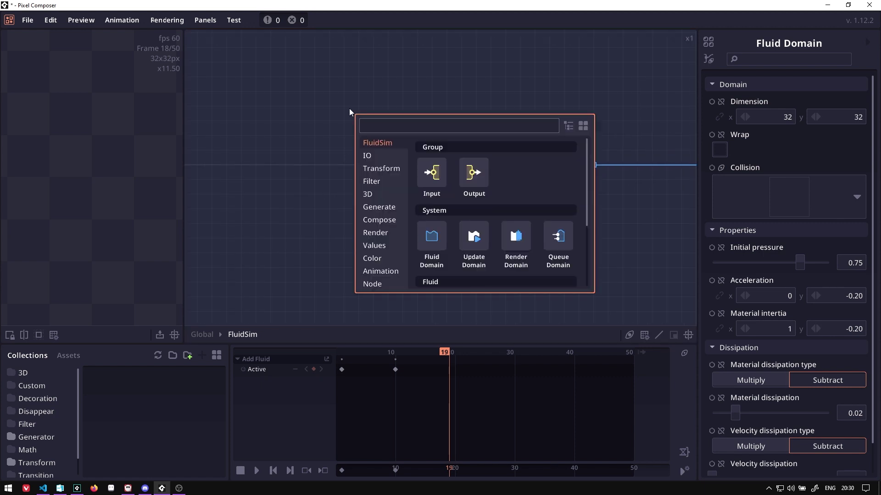
text(sha)
key(Return)
Step: Inset the shape's rectangle by 2 on all sides, with a black shape colour and a white background
click(815, 274)
click(795, 258)
text(2)
click(794, 381)
scroll(794, 381, down, 2)
click(818, 367)
Step: Reposition the Shape node, feed its surface output into a new Grey to Alpha node and preview that node
drag(372, 133, 315, 119)
drag(343, 106, 392, 105)
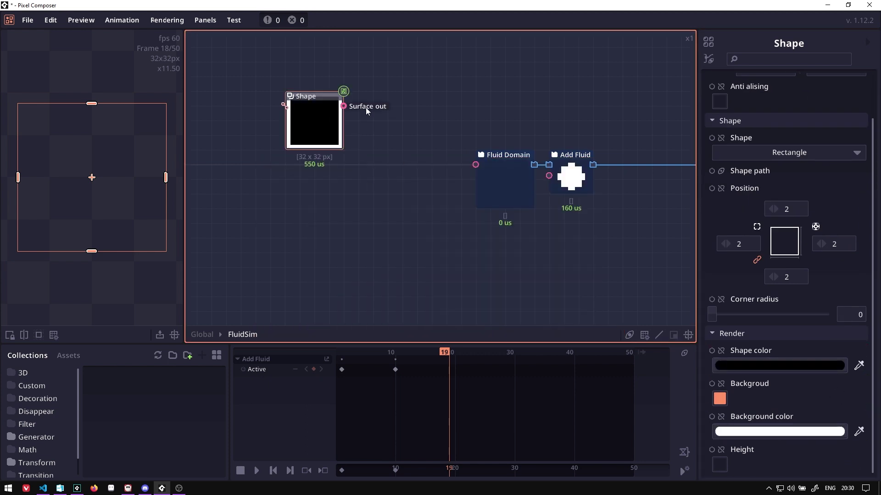
text(grey)
key(Return)
double_click(383, 131)
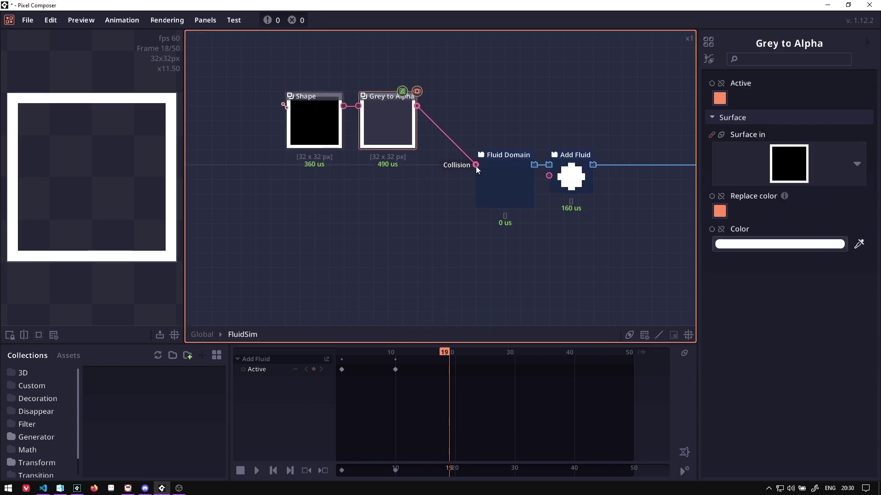
Step: Connect the Grey to Alpha output to the Fluid Domain node's Collision input
drag(475, 166, 475, 166)
drag(425, 211, 390, 203)
click(464, 179)
drag(585, 232, 515, 232)
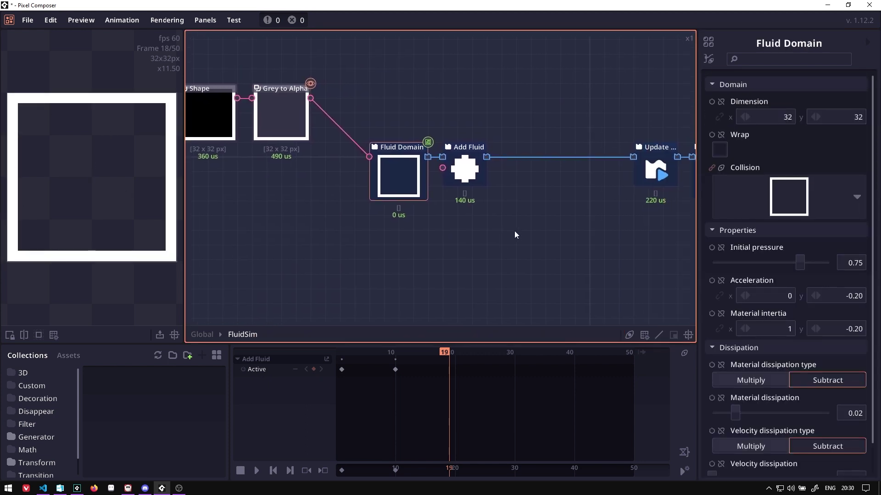
click(514, 233)
Step: Play the simulation with the Render Domain node selected to check the fluid against the collision walls
click(664, 179)
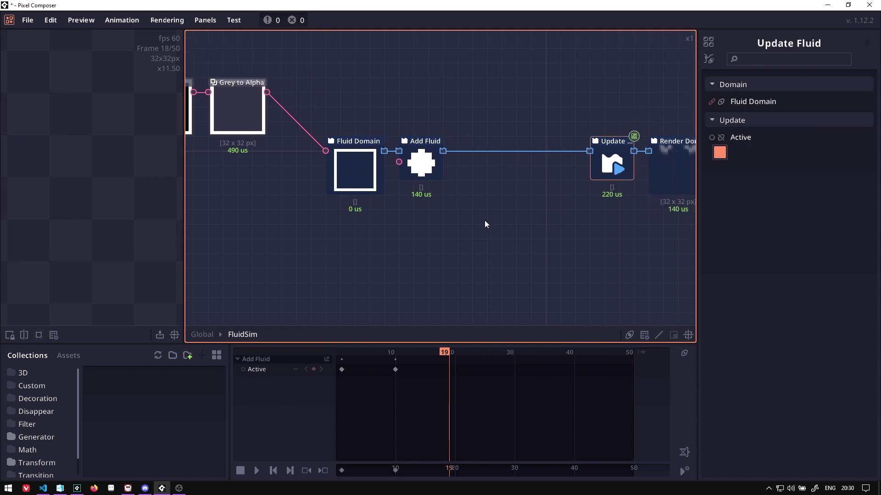
click(652, 188)
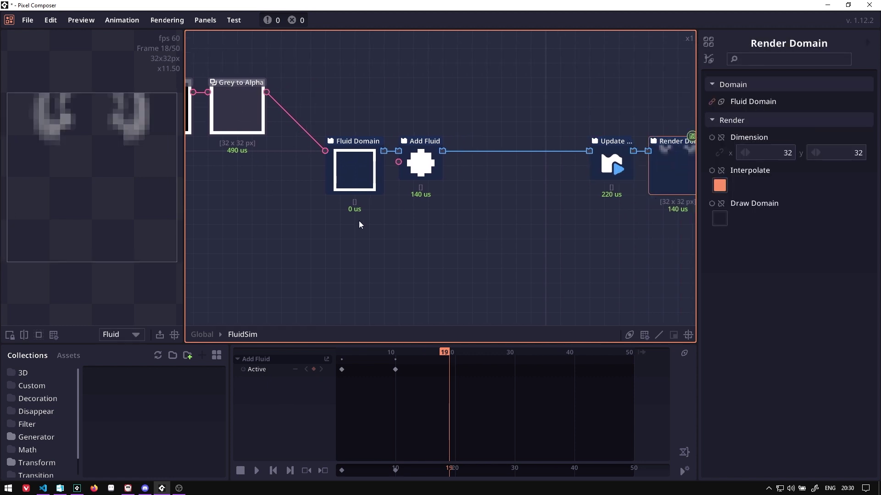
click(257, 471)
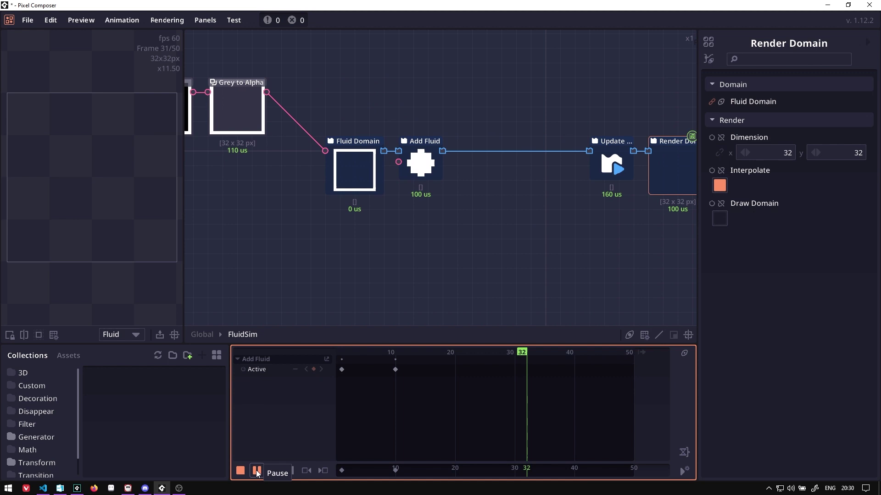
Step: Set the Fluid Domain's vertical acceleration to -0.3 and toggle Draw Domain on the Render Domain node
click(354, 172)
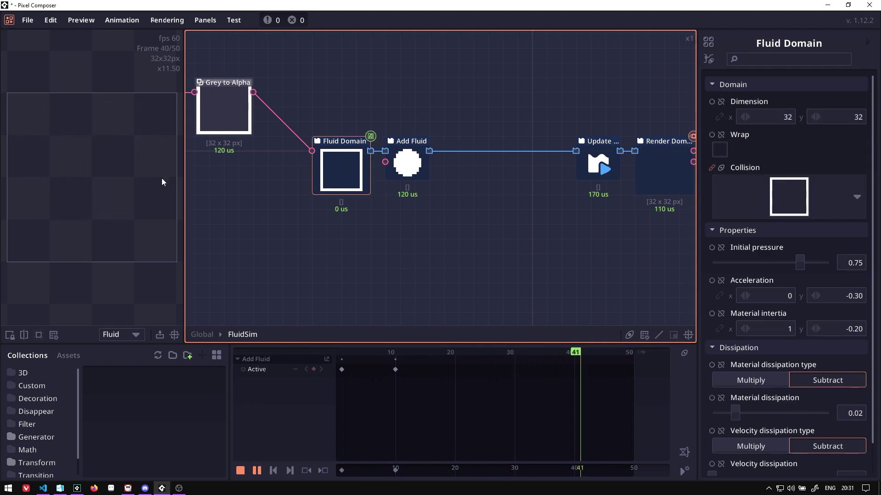
click(640, 178)
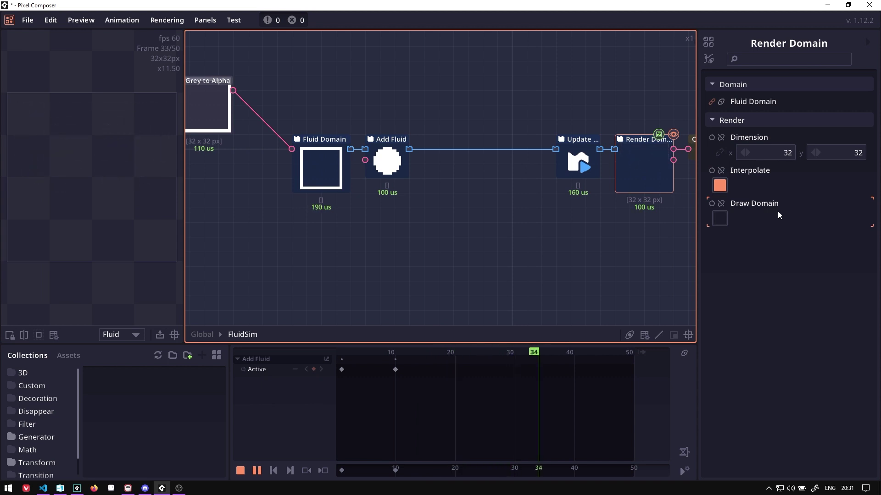
click(715, 219)
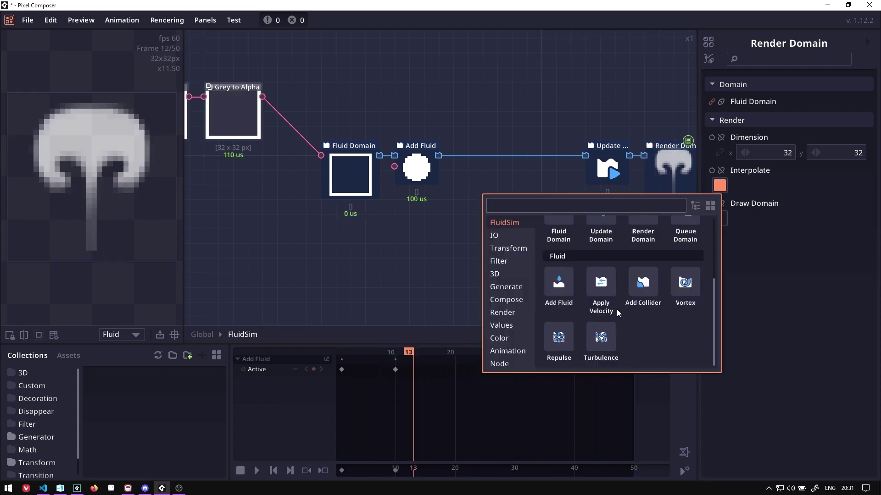
Step: Animate the Add Fluid node's position with keyframes at frames 1, 20 and 40, ending at 26.43, 14.43
click(415, 181)
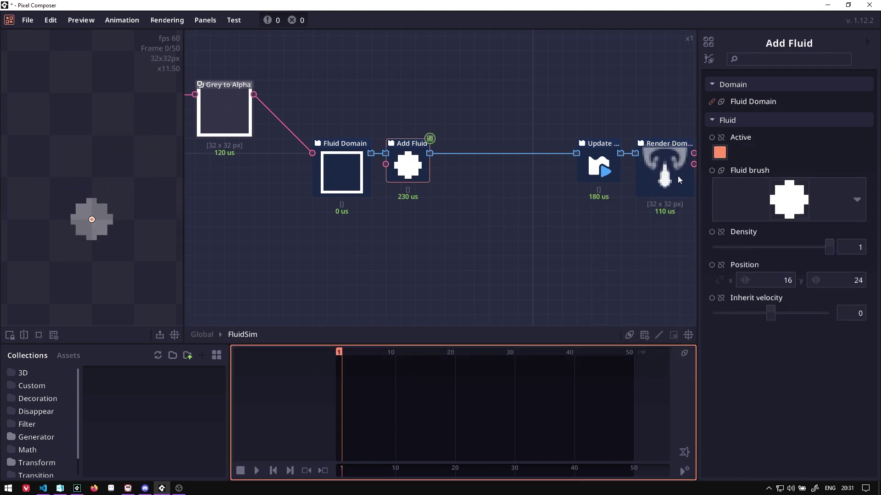
click(664, 169)
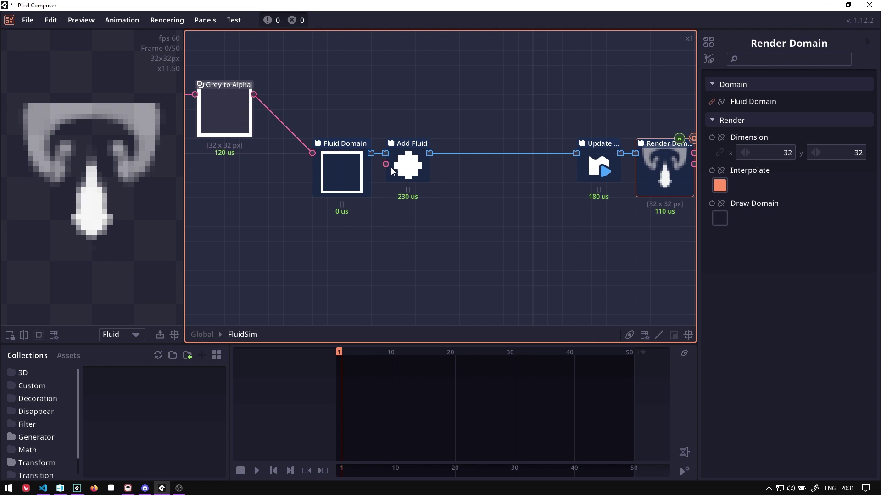
click(405, 175)
click(712, 264)
click(454, 354)
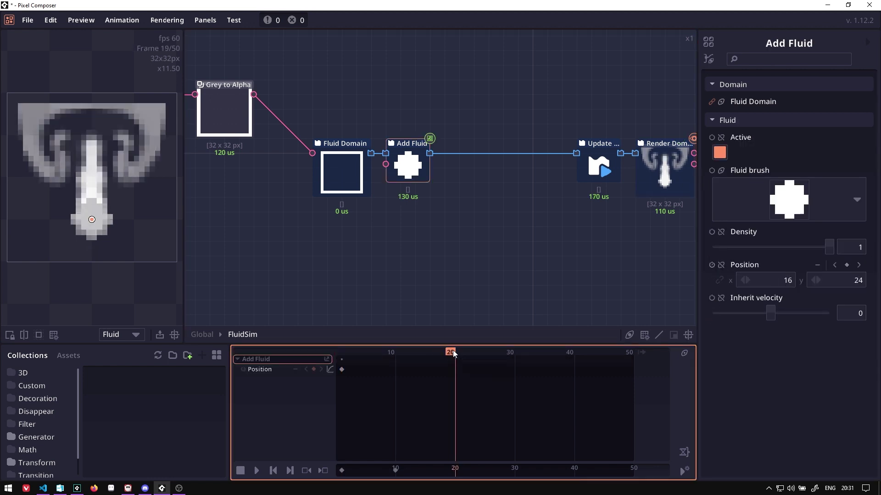
drag(50, 161, 147, 170)
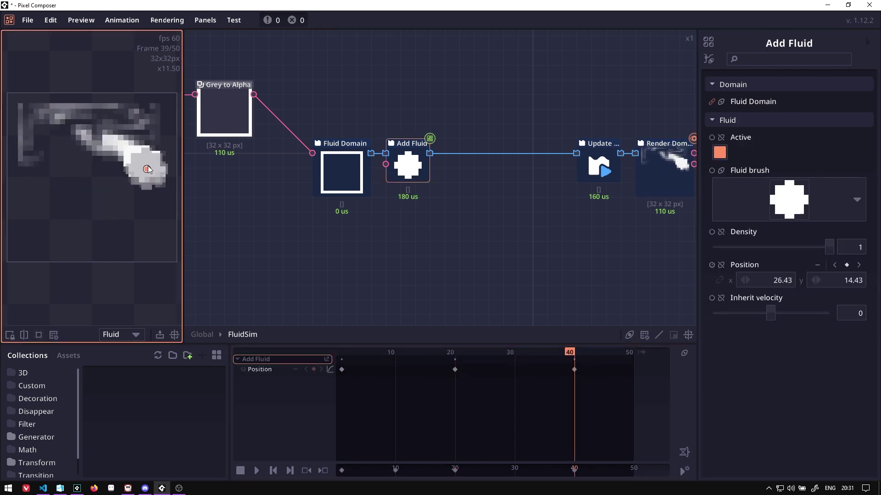
Step: Tighten the position keyframes to frames 10 and 20, and shorten the playing animation to 30 frames
click(256, 470)
drag(641, 352, 523, 353)
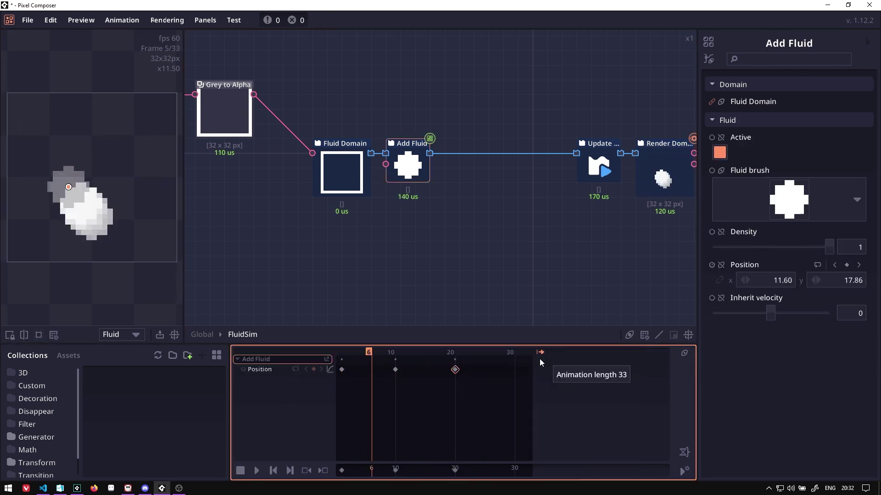
click(256, 470)
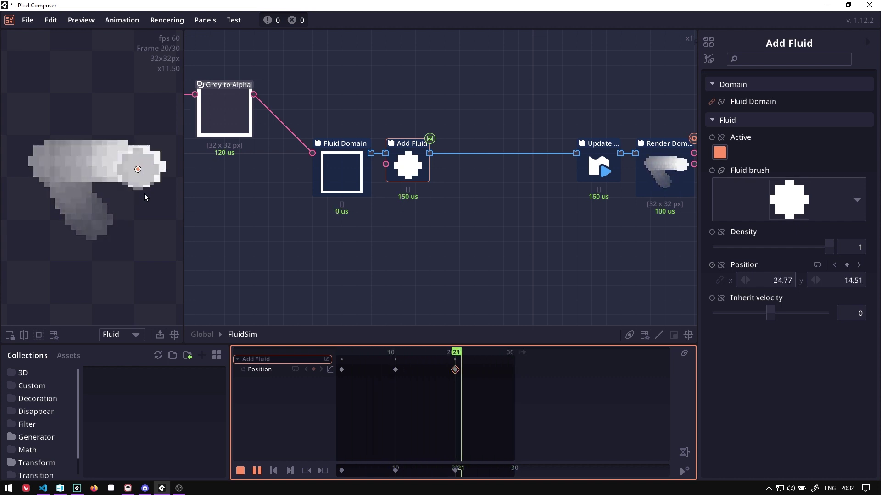
Step: Try inherit velocity values of 1 and -1 on the Add Fluid node during playback
click(771, 316)
drag(773, 321, 778, 316)
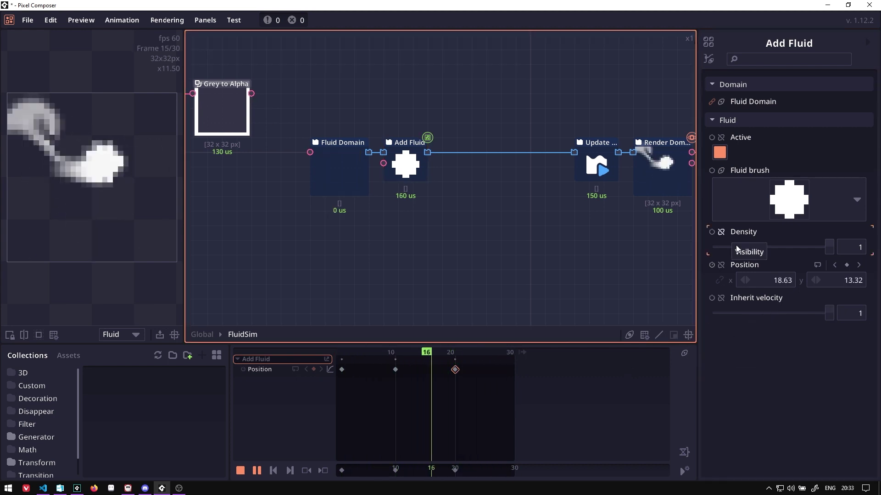
drag(777, 313, 714, 316)
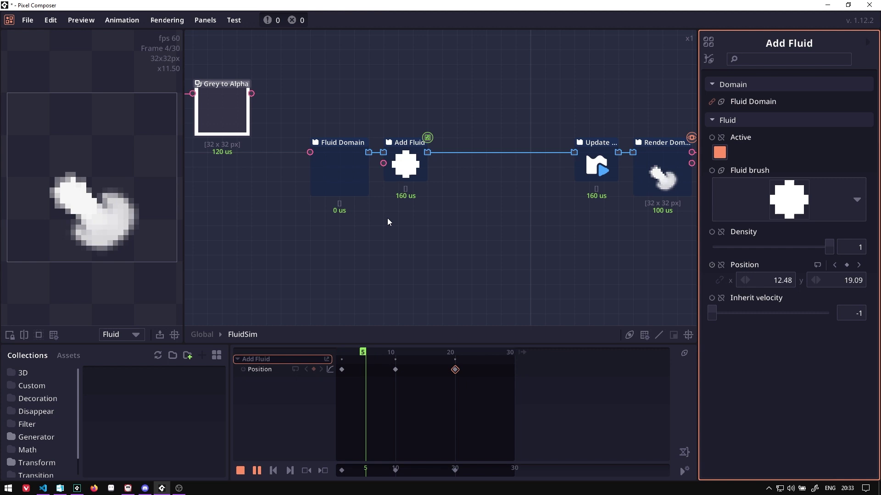
Step: Insert an Apply Velocity node between the Add Fluid and Update Domain nodes
scroll(641, 265, down, 2)
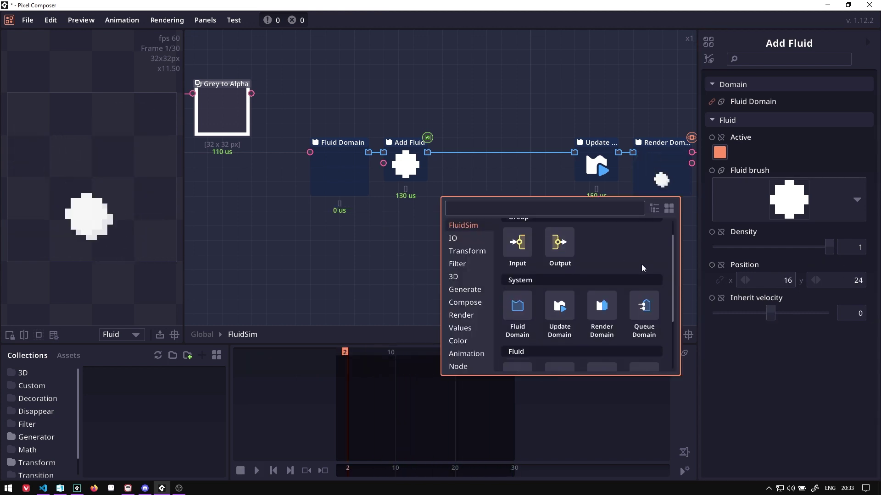
scroll(642, 266, down, 3)
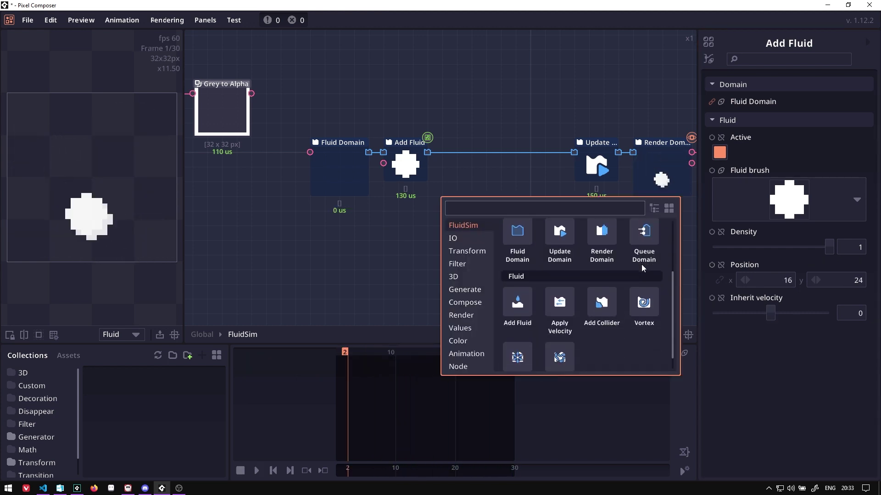
scroll(612, 293, down, 1)
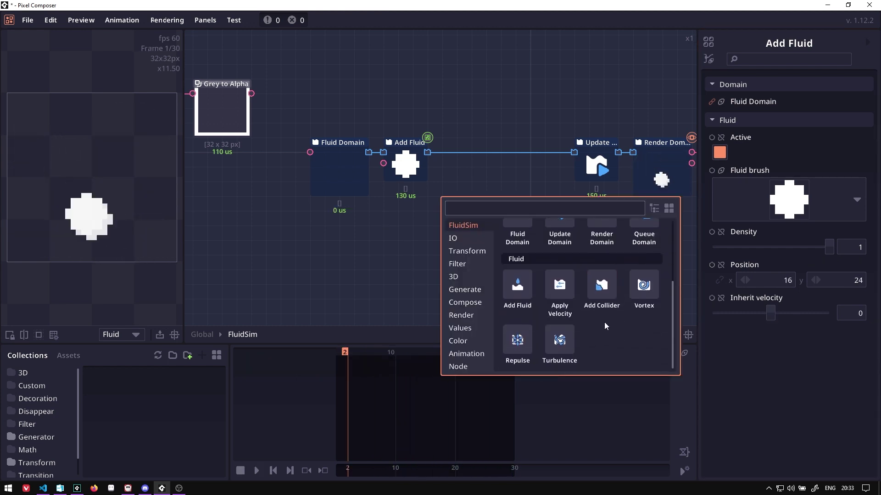
click(549, 288)
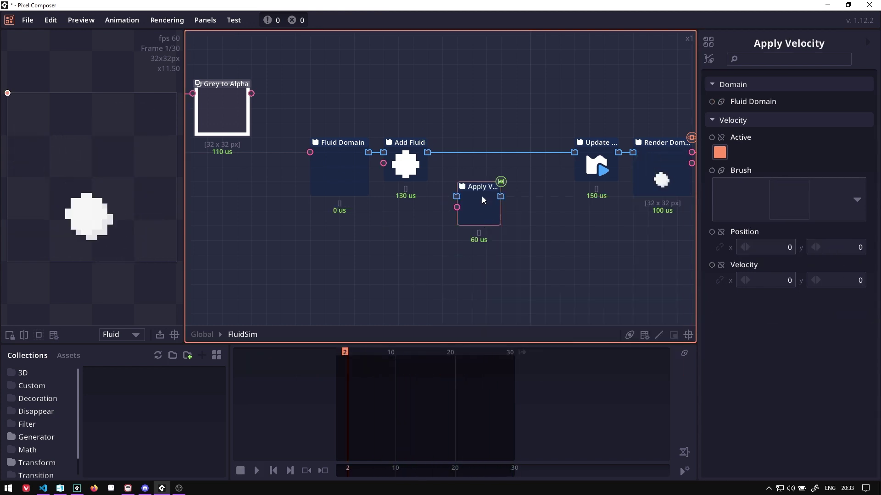
click(426, 163)
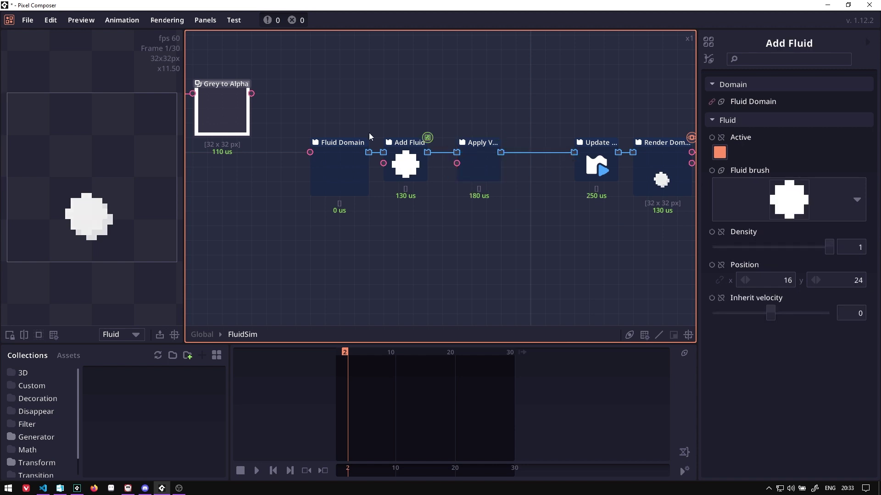
Step: Give the Apply Velocity node a filled circle brush and position it over the fluid source at 16.17, 23.83
click(479, 173)
click(734, 215)
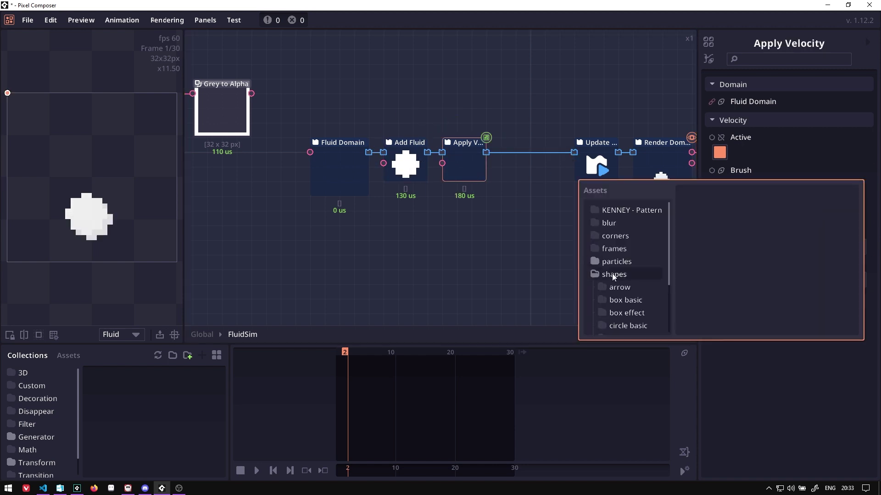
scroll(630, 291, down, 3)
click(615, 261)
click(612, 249)
click(697, 205)
drag(8, 93, 93, 218)
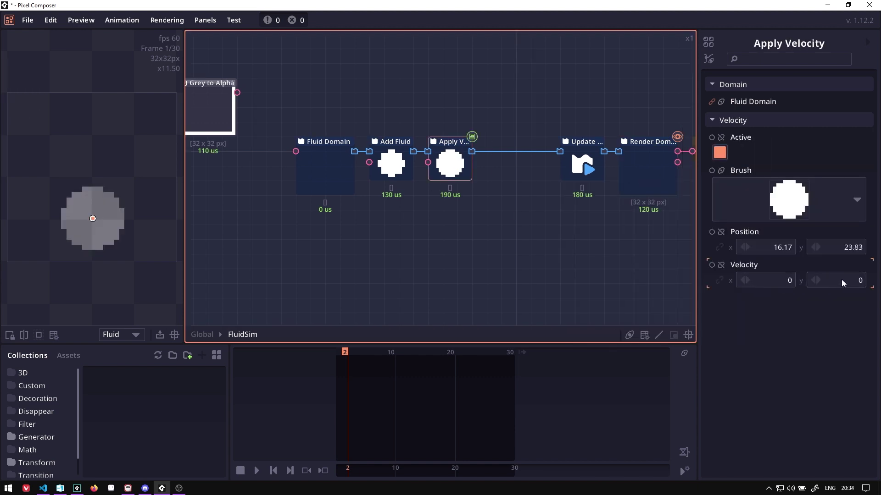
Step: Set the Apply Velocity node's vertical velocity to -1 and play the simulation to try its effect
drag(826, 281, 830, 283)
key(Return)
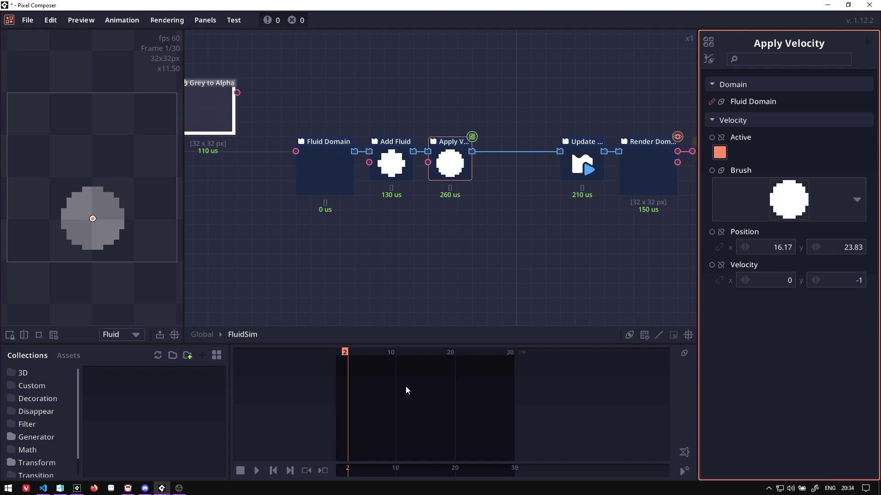
click(256, 470)
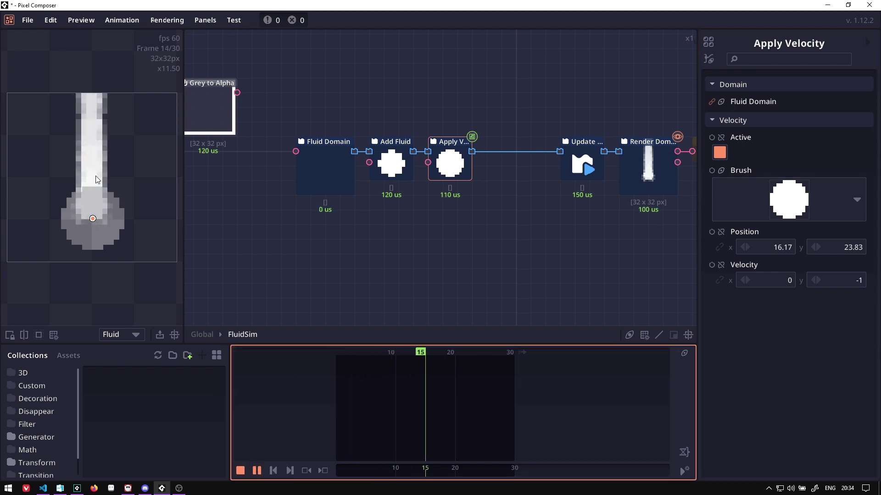
click(239, 470)
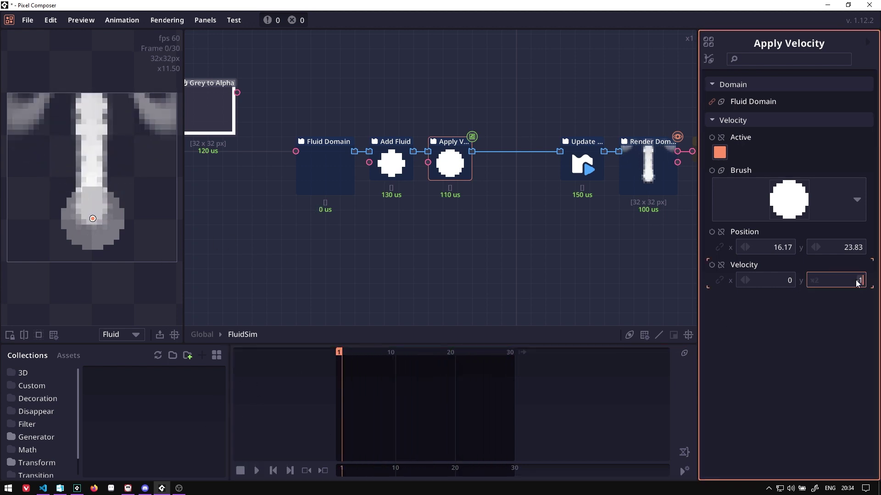
click(258, 472)
click(321, 174)
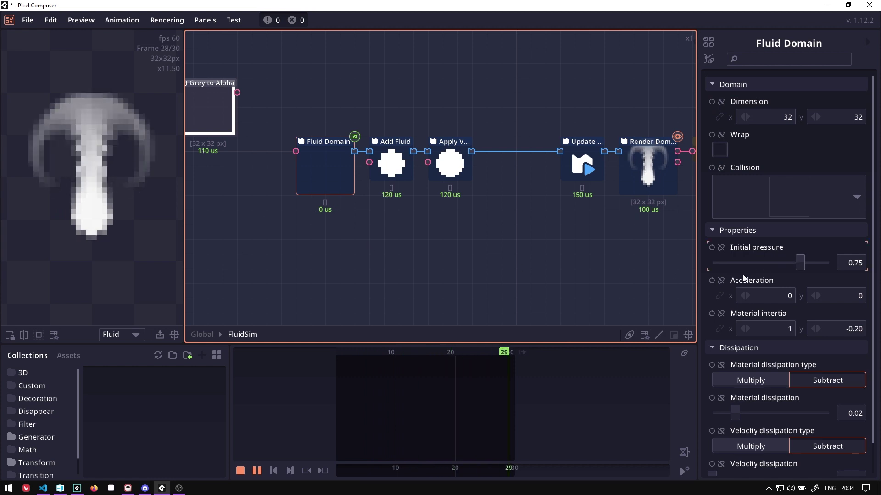
click(449, 167)
mouse_move(181, 157)
mouse_down()
mouse_move(56, 155)
mouse_move(72, 201)
mouse_move(90, 149)
mouse_move(68, 150)
mouse_move(140, 155)
mouse_move(114, 155)
mouse_move(136, 147)
mouse_up()
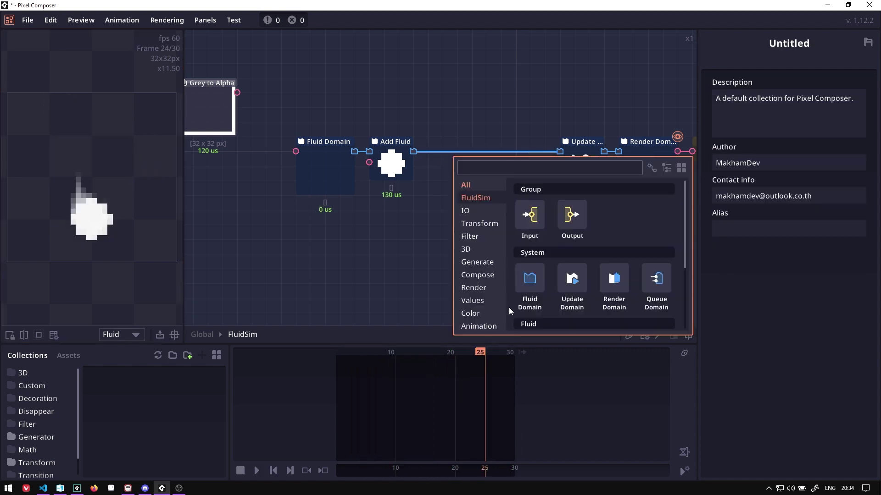
Step: Insert an Add Collider node after Add Fluid and connect the Grey to Alpha surface output to its collider input
scroll(582, 265, down, 3)
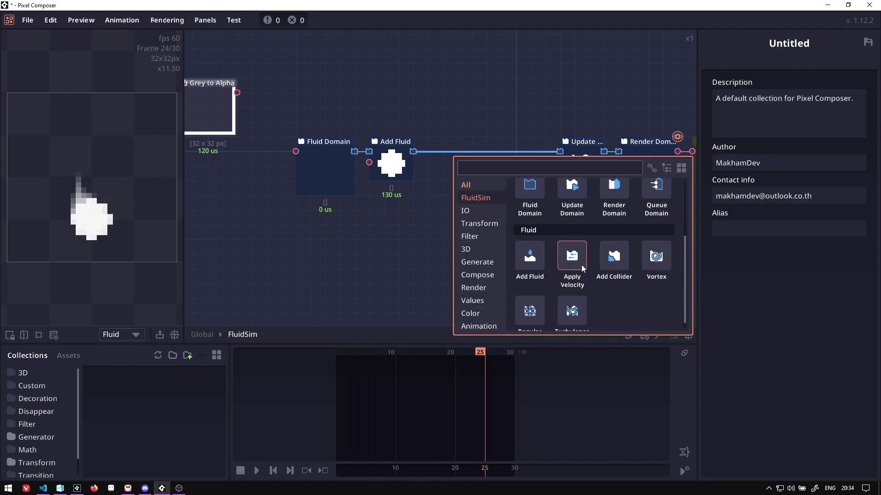
click(618, 247)
scroll(488, 201, up, 1)
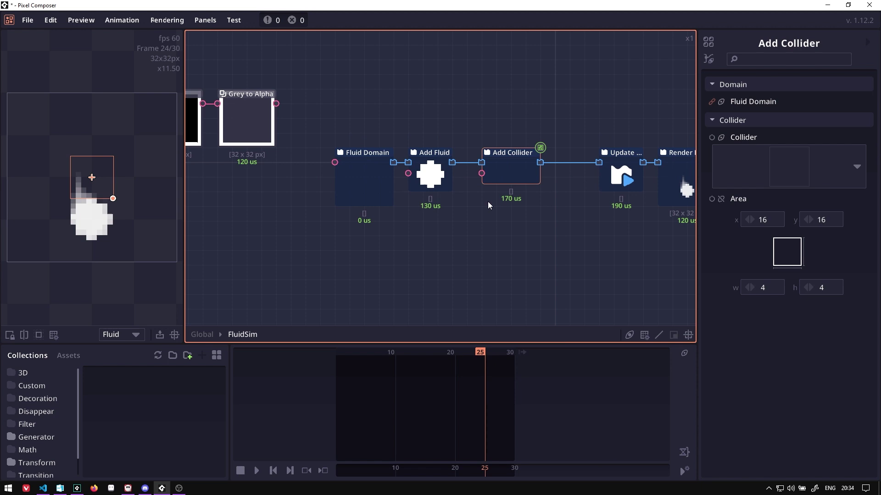
scroll(347, 212, down, 1)
click(396, 196)
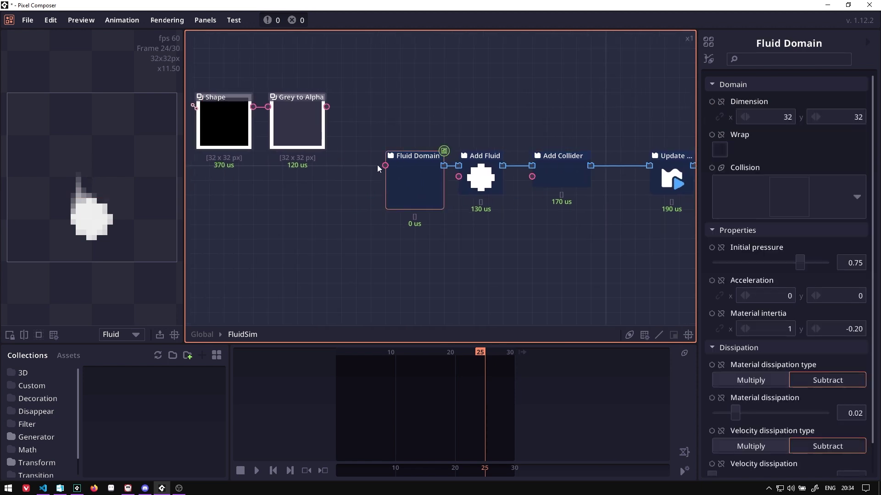
drag(491, 262, 416, 229)
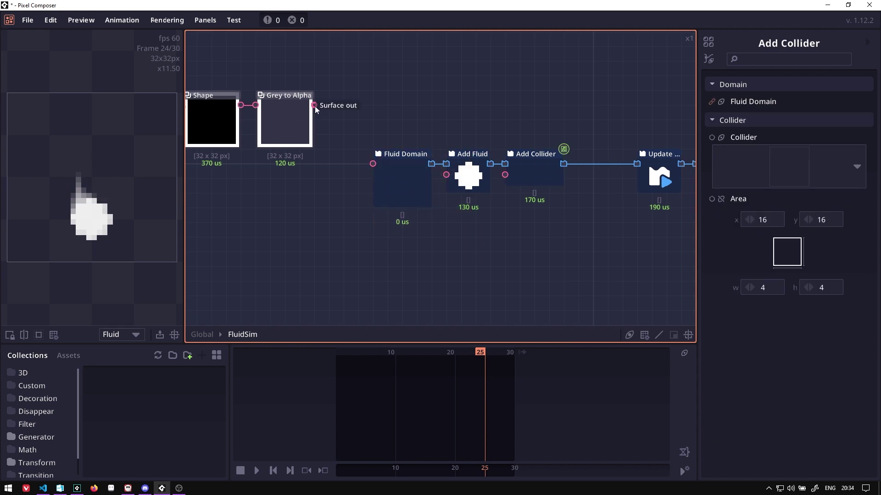
drag(315, 109, 506, 179)
drag(536, 227, 524, 221)
click(661, 188)
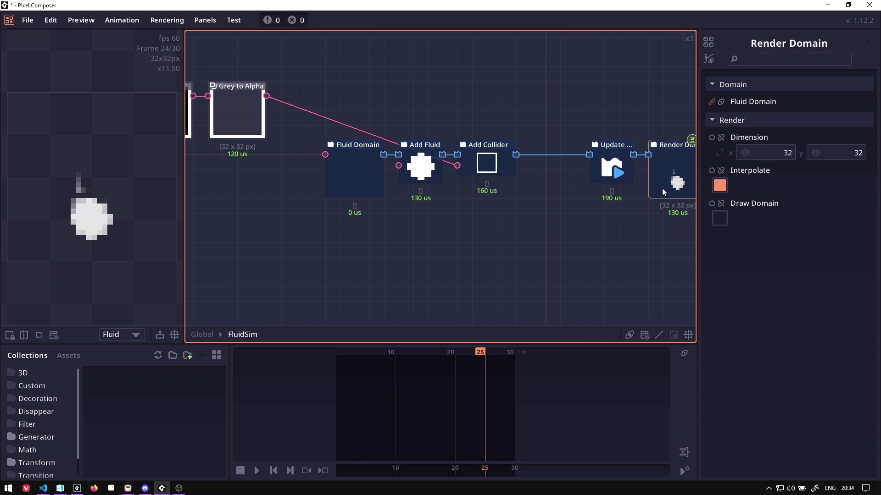
click(495, 174)
Step: Expand the collider's area to 16 by 16 to cover the whole domain and play the simulation
drag(108, 196, 176, 261)
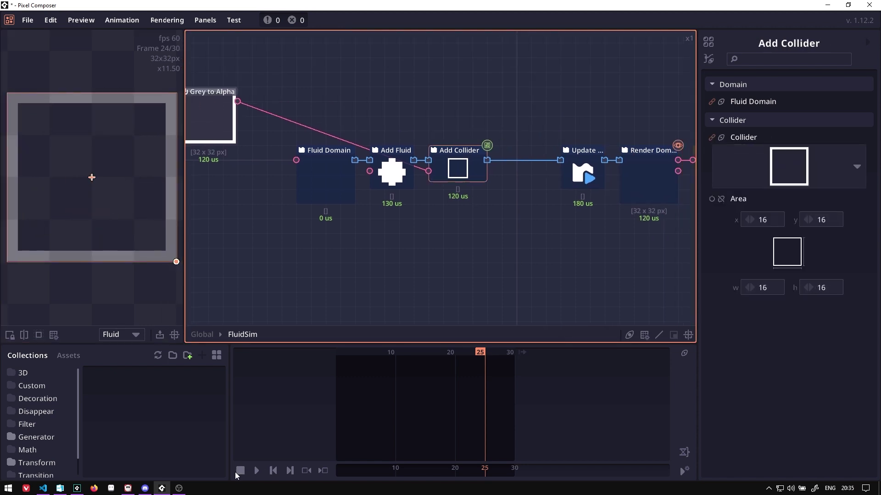
click(334, 172)
click(256, 470)
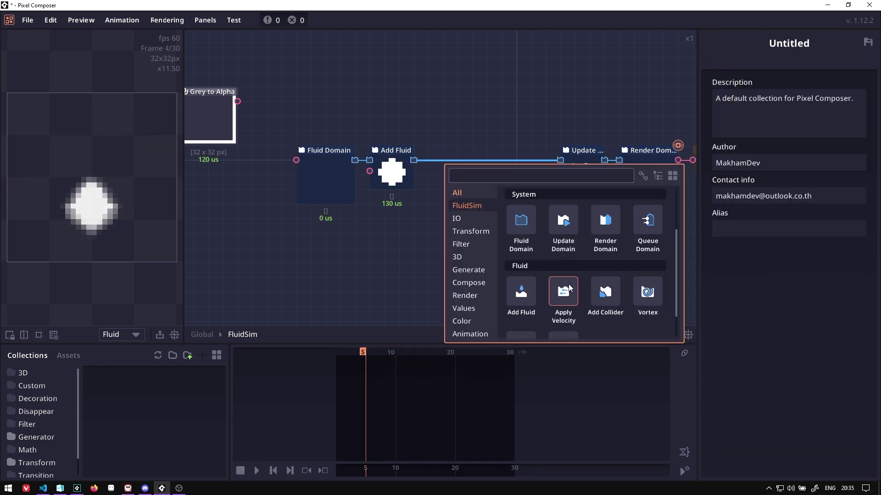
Step: Insert a Vortex node after Add Fluid, centred at 16, 16 with radius 16.73, and raise its strength during playback
scroll(596, 275, down, 1)
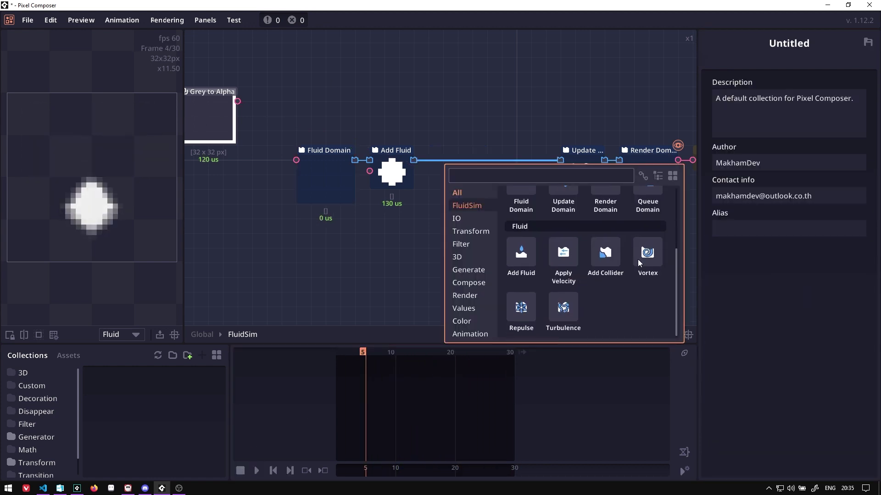
click(648, 254)
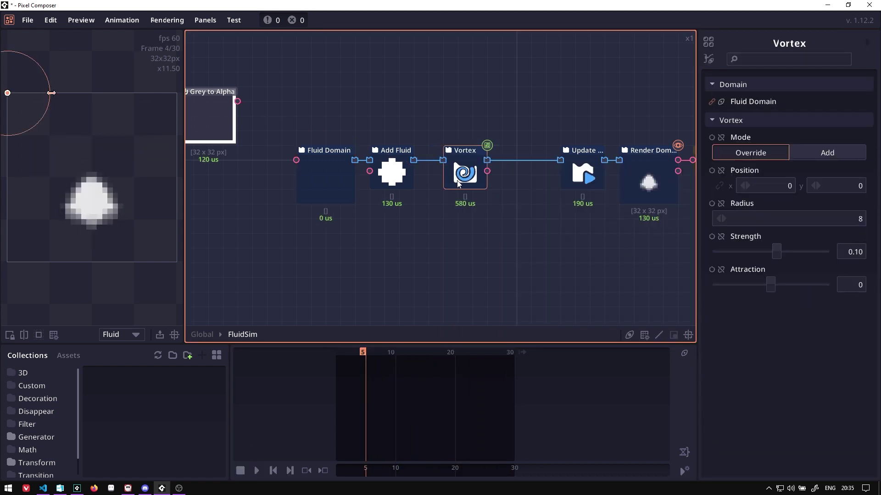
drag(10, 96, 97, 200)
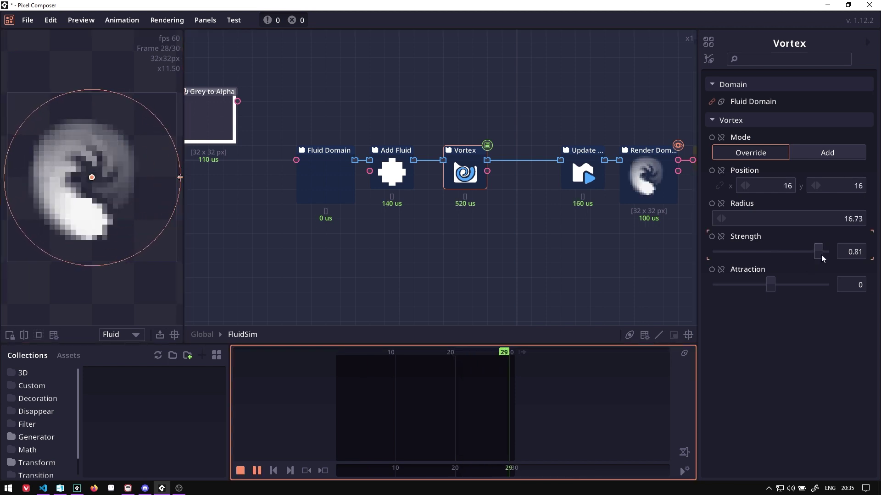
drag(819, 256, 831, 255)
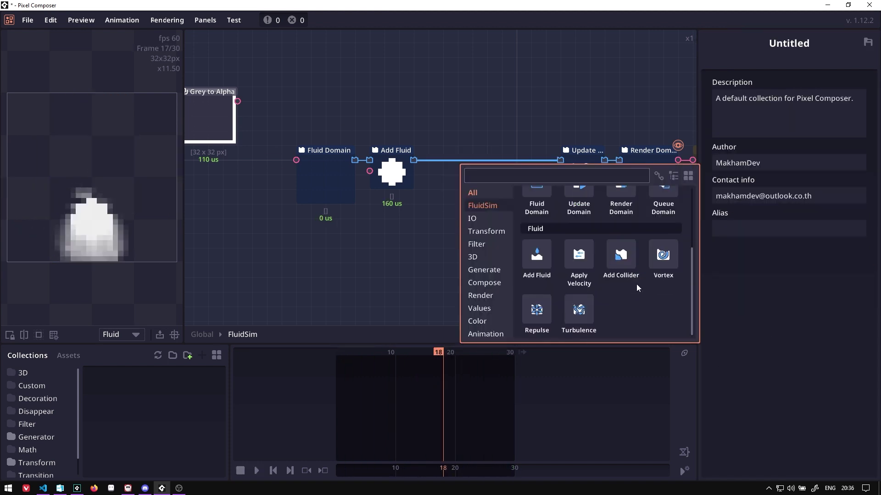
Step: Insert a Turbulence node after Add Fluid with a 16.17 by 15.78 effect area and play the simulation
click(579, 307)
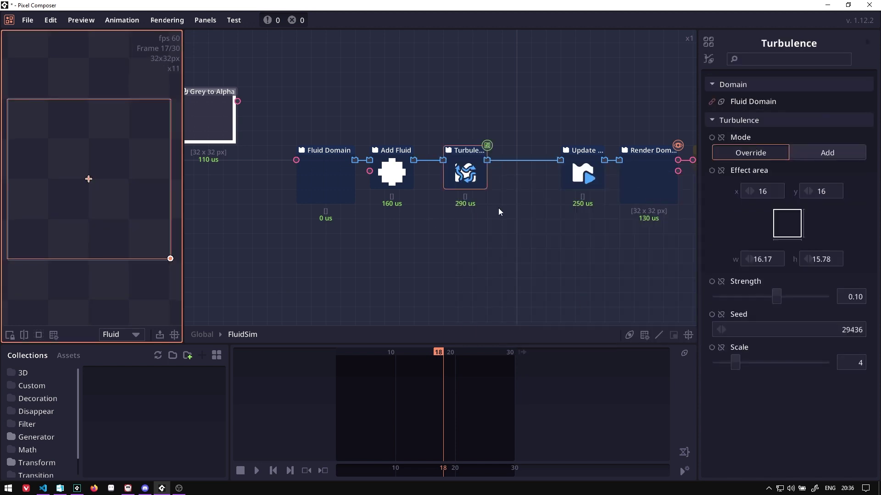
click(258, 470)
click(778, 298)
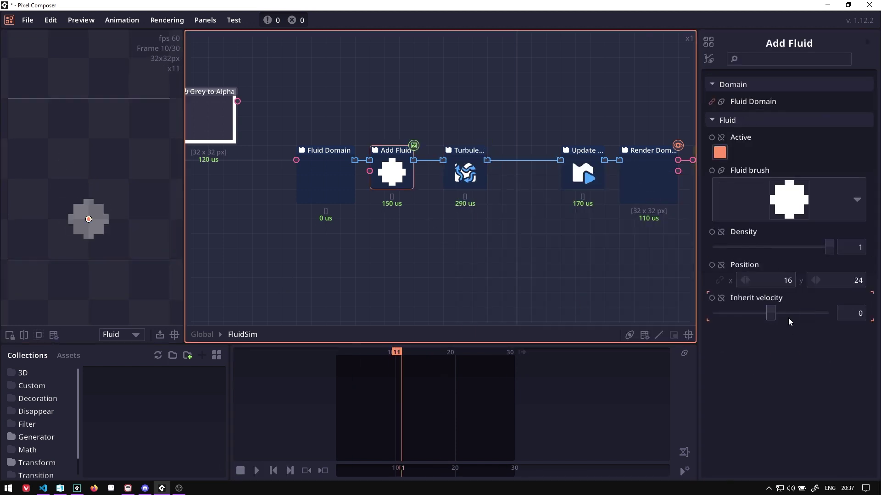
Step: Change the Add Fluid node's brush to the filled 16x16 circle from the basic circle shapes
click(789, 207)
click(635, 248)
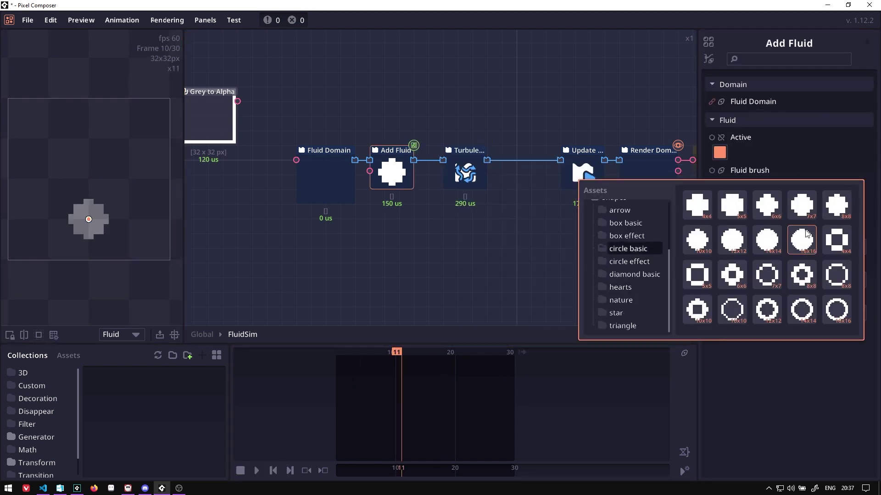
click(803, 240)
click(633, 202)
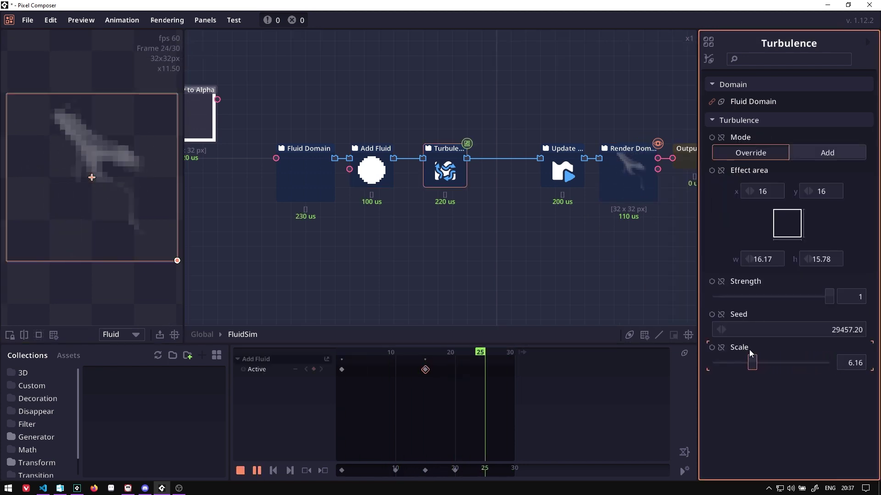
Step: Try turbulence scales of 3.17 and 16 and the Add mode during playback
drag(750, 348, 730, 355)
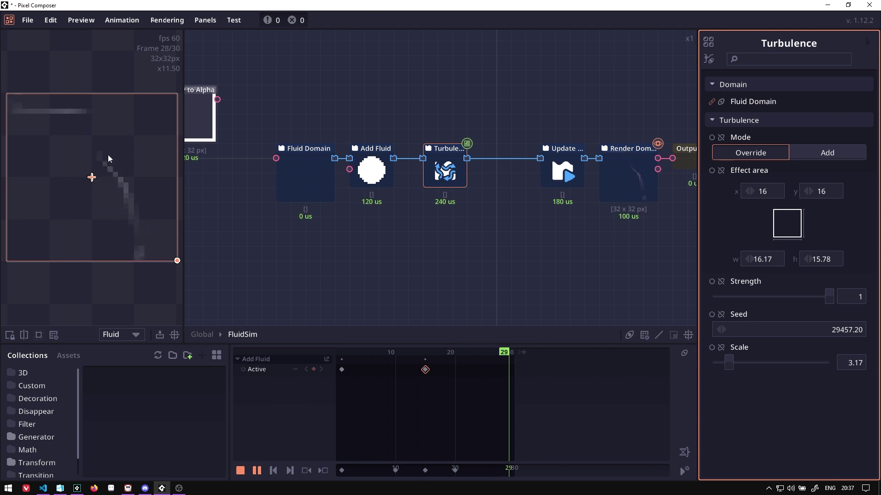
drag(728, 362, 845, 369)
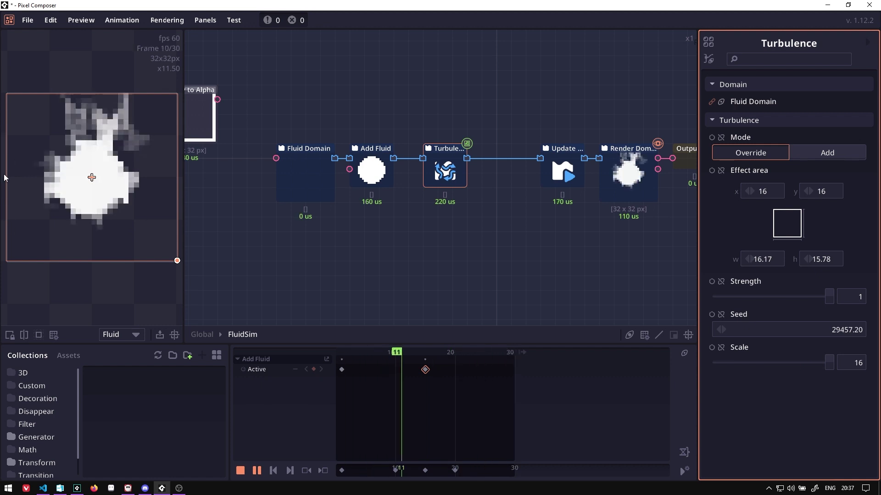
click(830, 154)
Step: Review the node chain by inspecting the Fluid Domain, Add Fluid, Turbulence and Render Domain nodes
scroll(718, 288, down, 1)
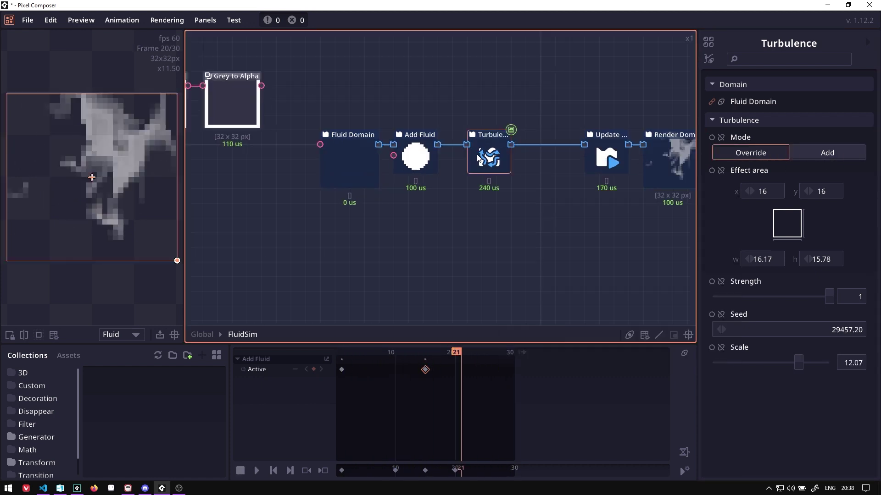
scroll(477, 181, up, 1)
scroll(377, 179, down, 1)
drag(401, 184, 348, 186)
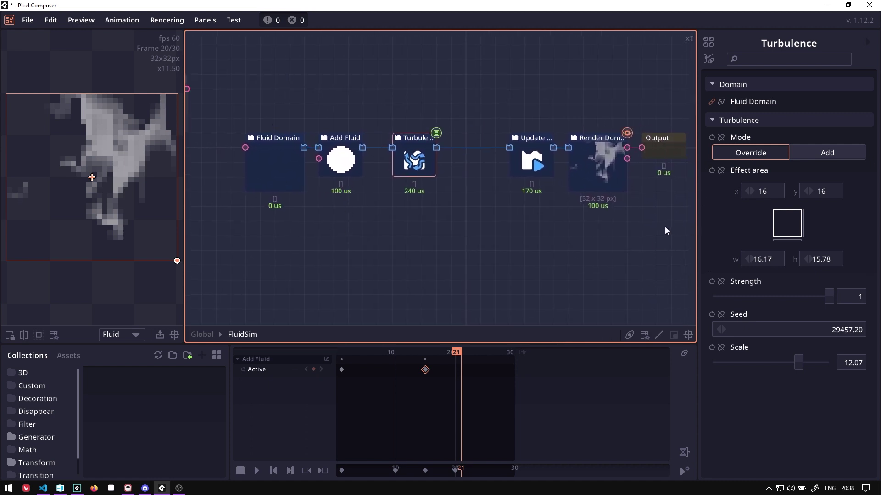
click(260, 180)
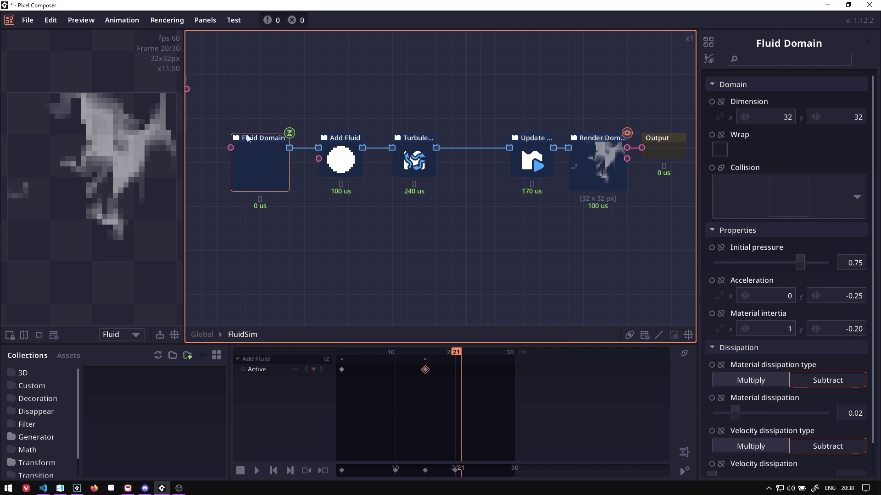
click(330, 167)
click(415, 163)
click(587, 169)
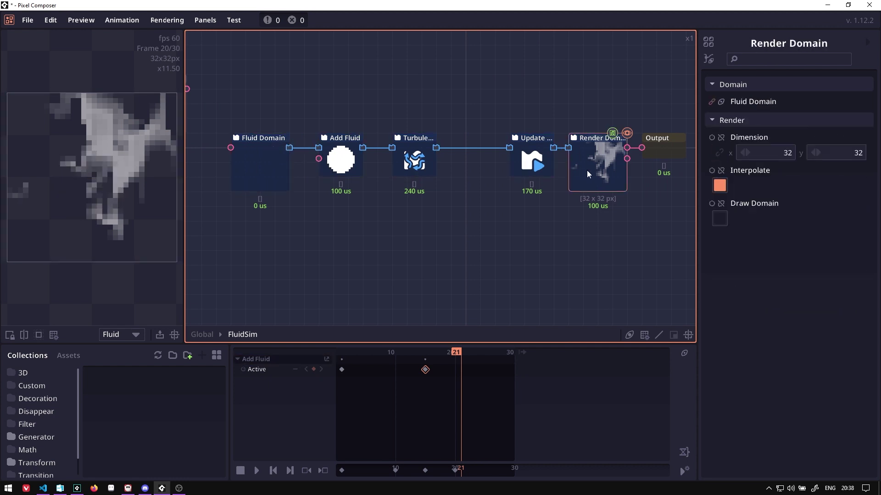
drag(414, 164, 407, 163)
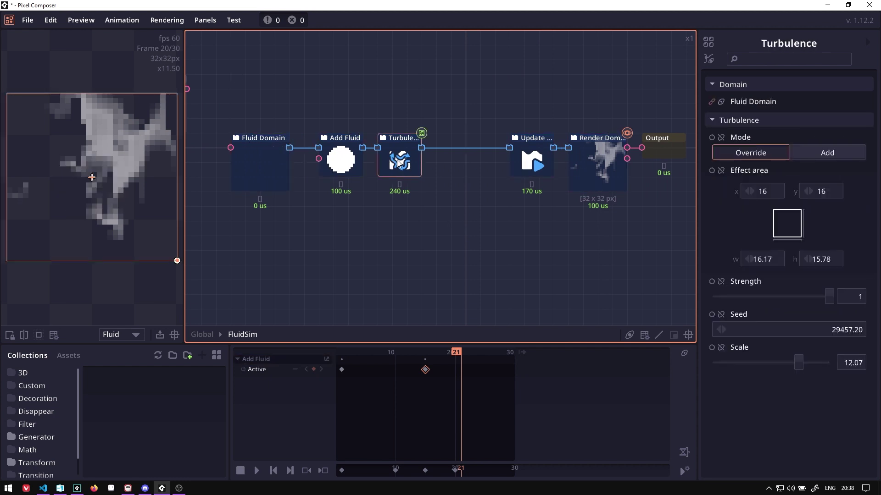
drag(362, 259, 385, 232)
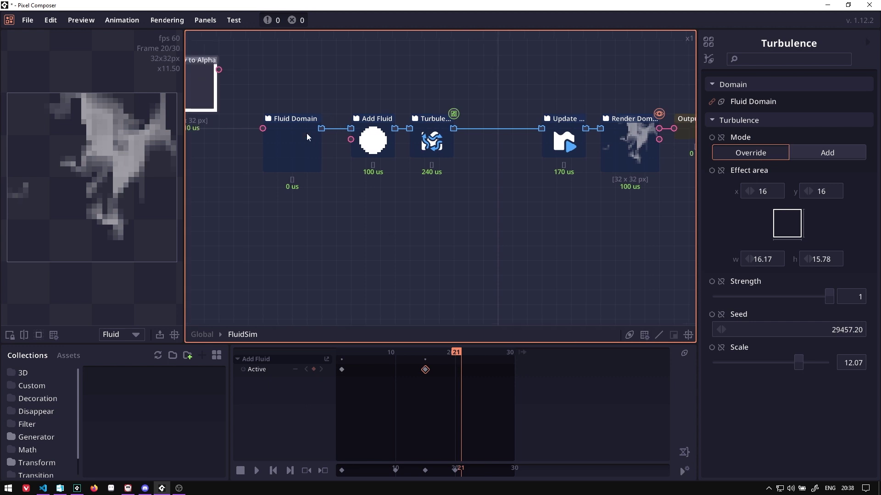
Step: Branch a second Add Fluid node off the Fluid Domain node's output, below the first one
mouse_move(320, 130)
mouse_down()
mouse_move(346, 216)
mouse_move(400, 241)
mouse_up()
scroll(505, 325, down, 2)
click(428, 330)
Step: Give the second Add Fluid node the 16x16 ring brush, position it at about 15.22, 16.70, and play the simulation
click(788, 199)
click(633, 266)
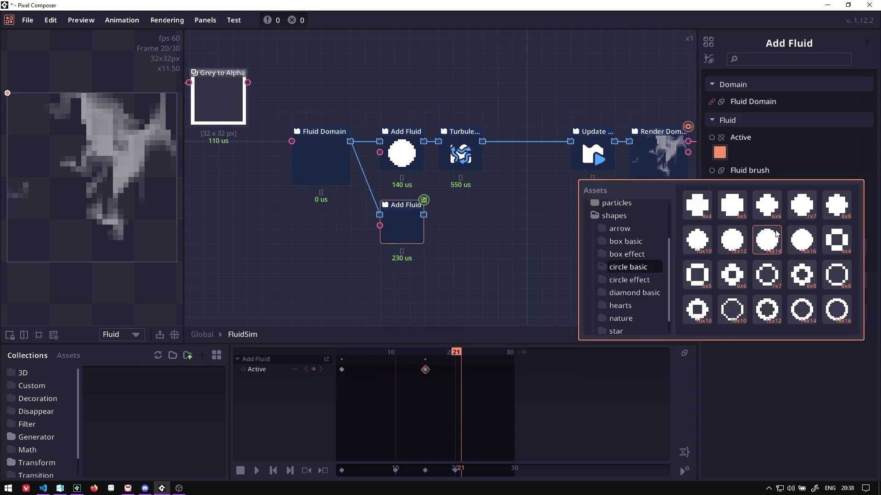
click(828, 304)
drag(8, 93, 87, 181)
click(257, 471)
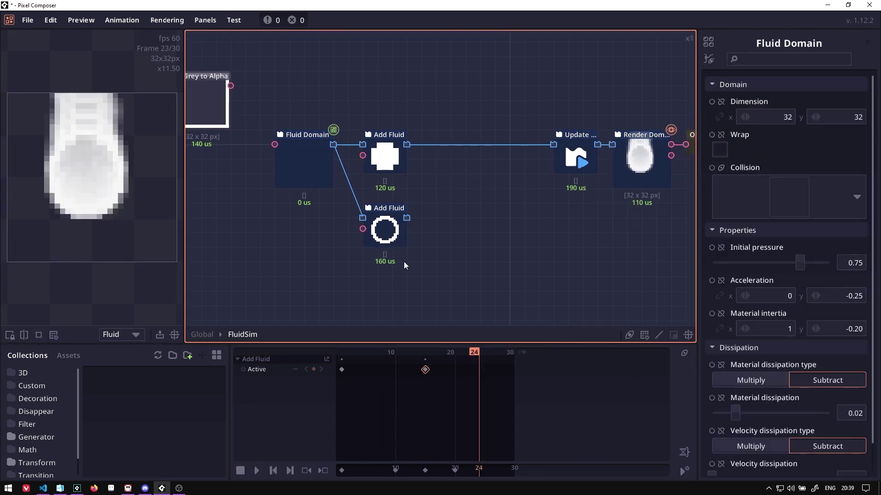
drag(397, 235, 452, 197)
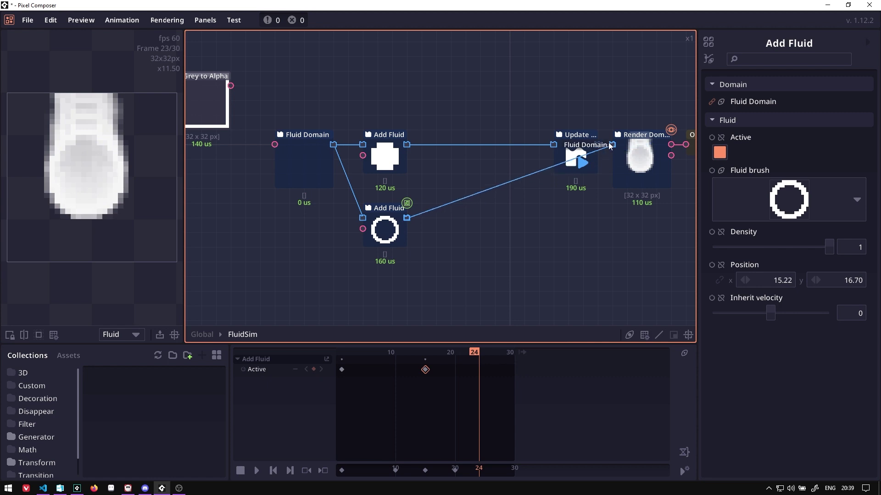
drag(617, 153, 613, 145)
drag(467, 254, 466, 255)
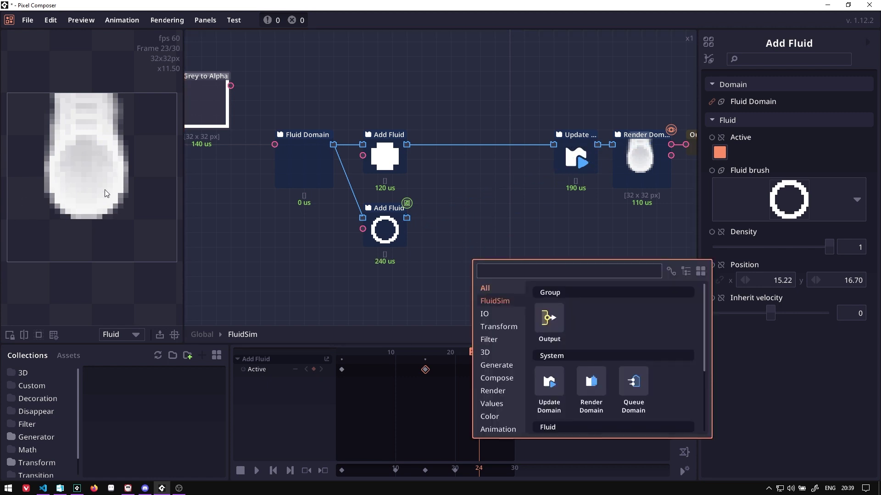
key(Escape)
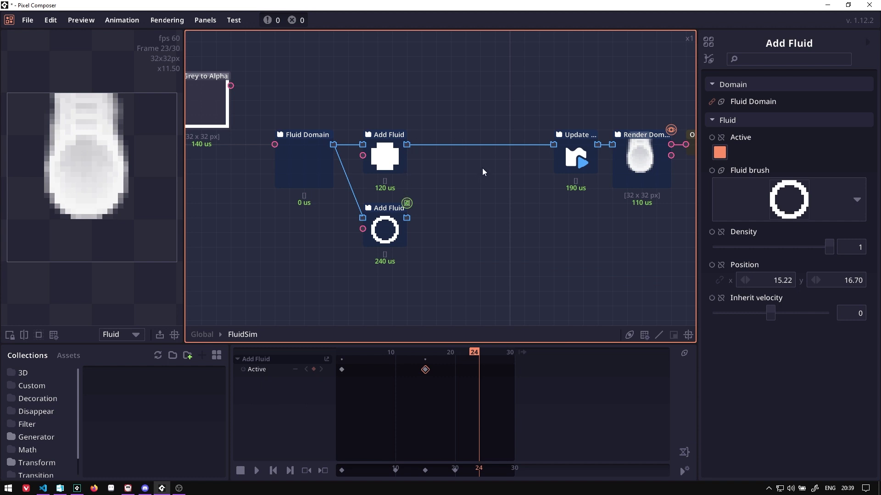
Step: Insert an Apply Velocity node between the first Add Fluid node and the Update Domain node
drag(503, 166, 517, 166)
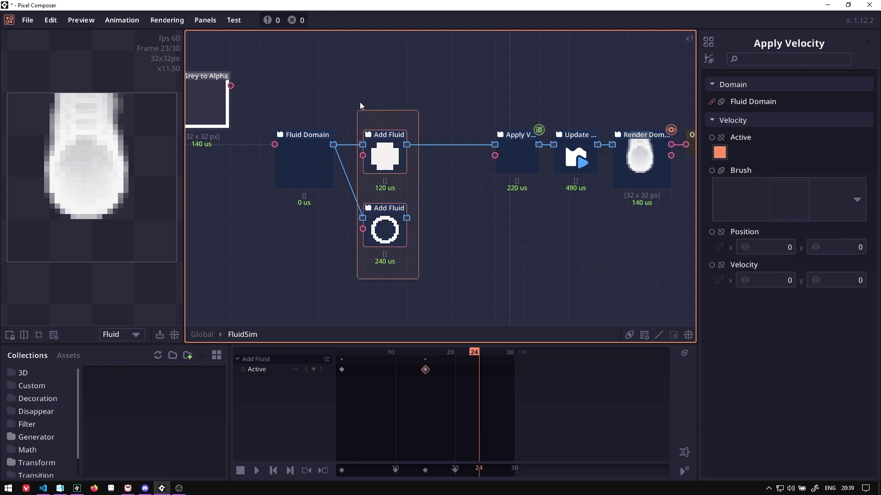
drag(360, 105, 359, 96)
click(519, 166)
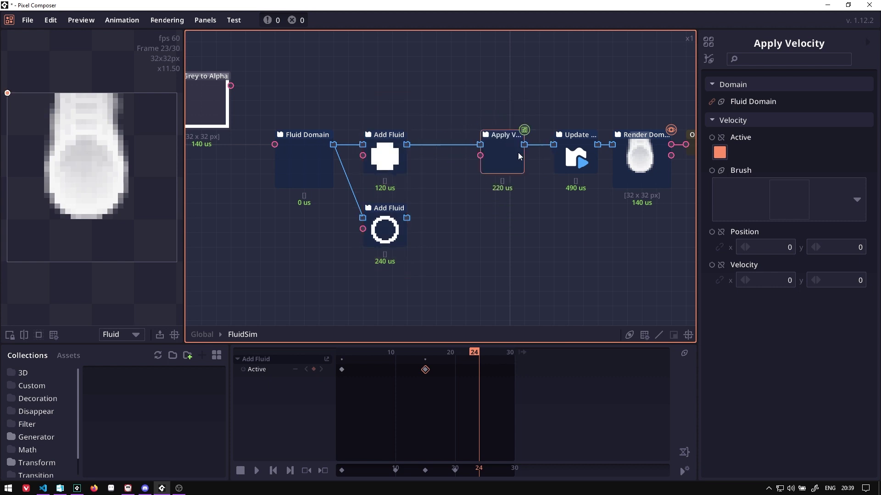
mouse_move(519, 153)
mouse_down()
mouse_move(529, 160)
mouse_move(519, 163)
mouse_up()
Step: Add a Queue Domain node between the Add Fluid nodes and the Apply Velocity node
drag(447, 195, 494, 197)
scroll(493, 196, up, 1)
scroll(493, 196, down, 1)
right_click(487, 175)
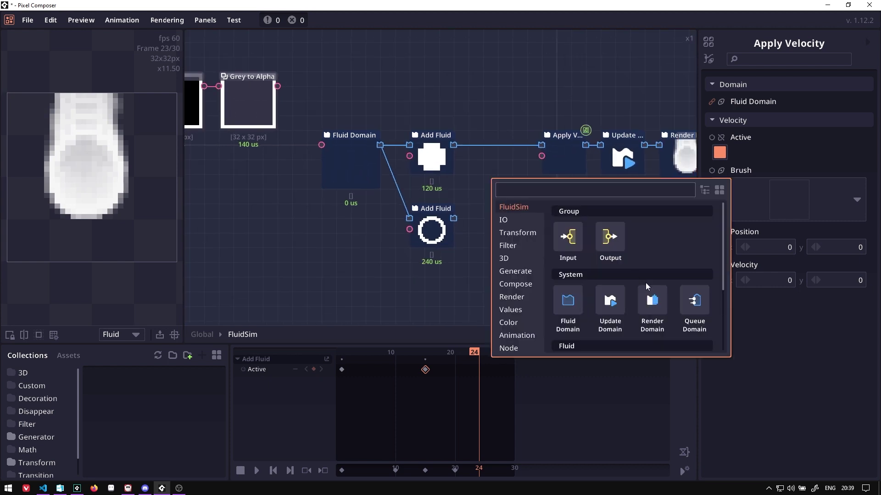
scroll(692, 278, down, 2)
click(693, 243)
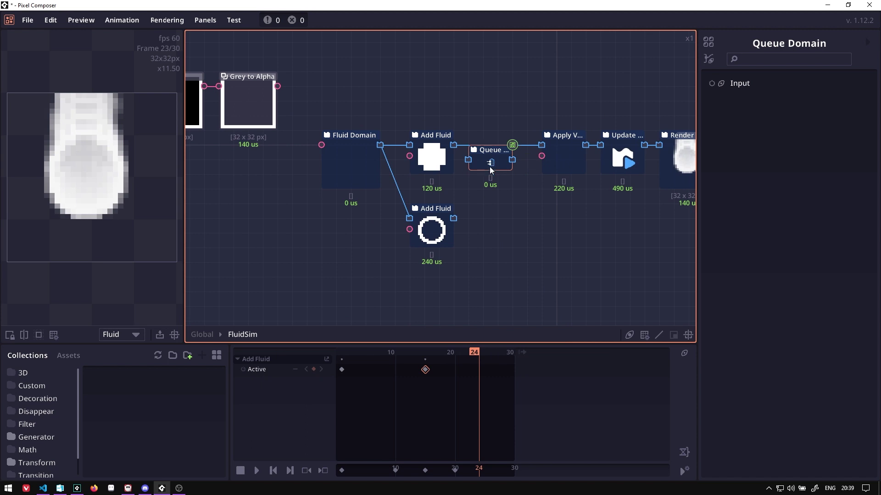
Step: Connect both Add Fluid nodes to the Queue Domain inputs and its output to the Apply Velocity node
drag(453, 146, 469, 174)
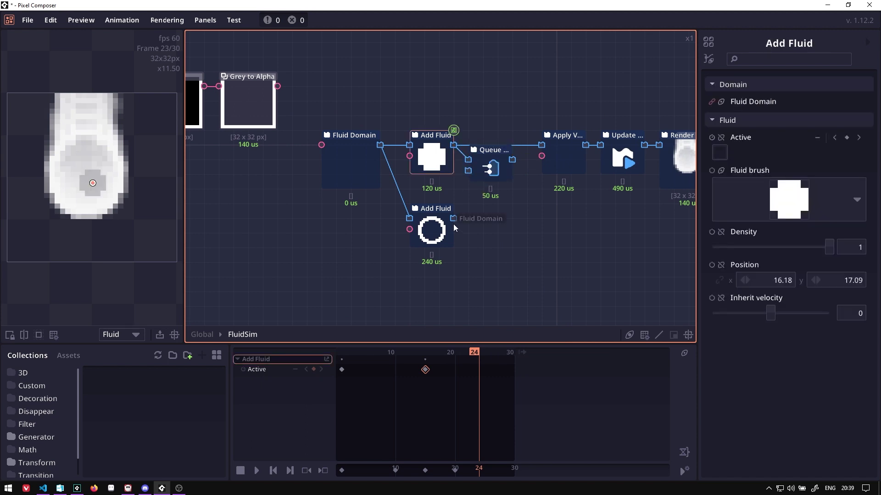
drag(453, 219, 486, 164)
click(486, 163)
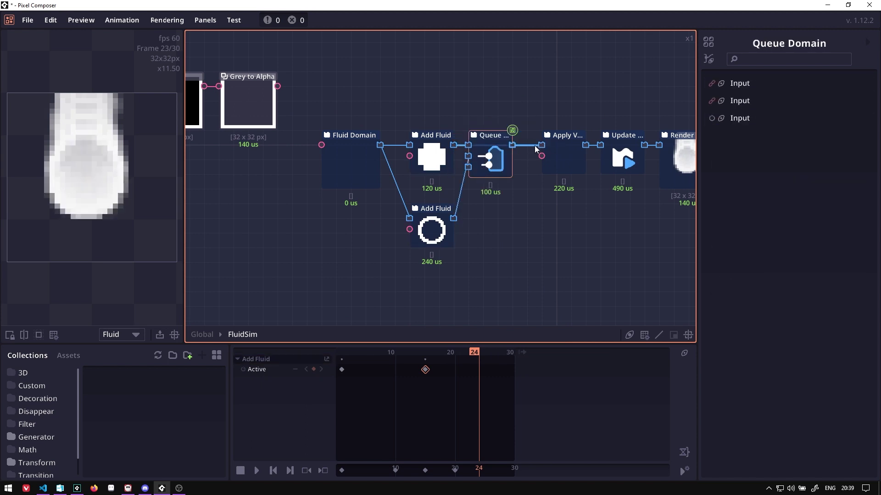
drag(540, 147, 542, 145)
Step: Inspect the merged chain from the Add Fluid nodes through Queue Domain and Apply Velocity to Update Domain and Render Domain
drag(533, 202, 440, 210)
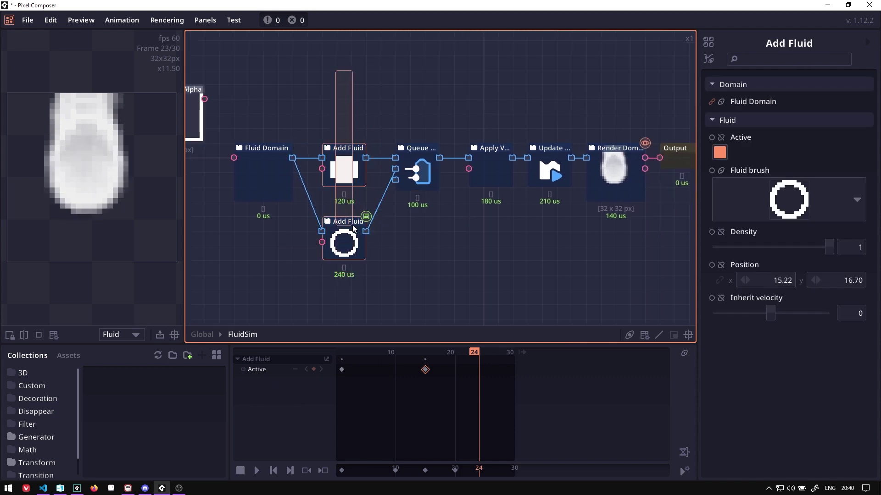
mouse_move(429, 175)
mouse_down()
mouse_move(413, 175)
mouse_move(424, 179)
mouse_up()
click(494, 174)
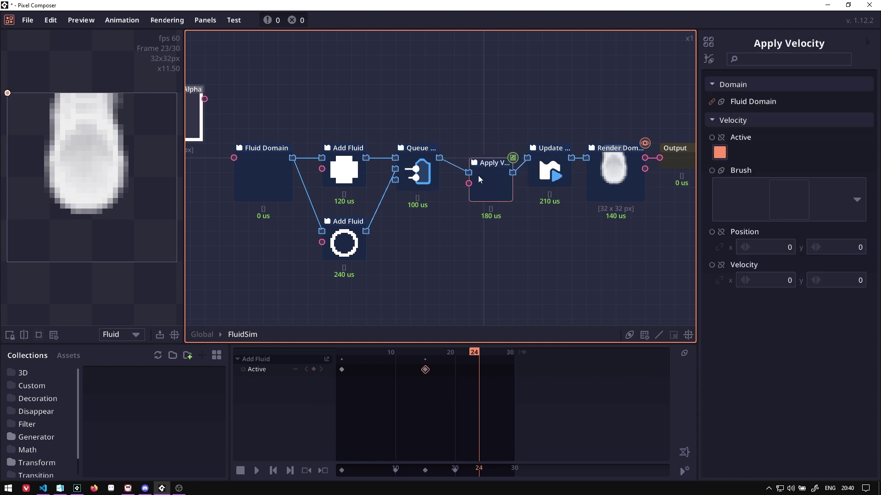
click(545, 176)
mouse_move(636, 191)
mouse_down()
mouse_move(607, 191)
mouse_move(639, 194)
mouse_up()
click(486, 259)
scroll(486, 260, down, 1)
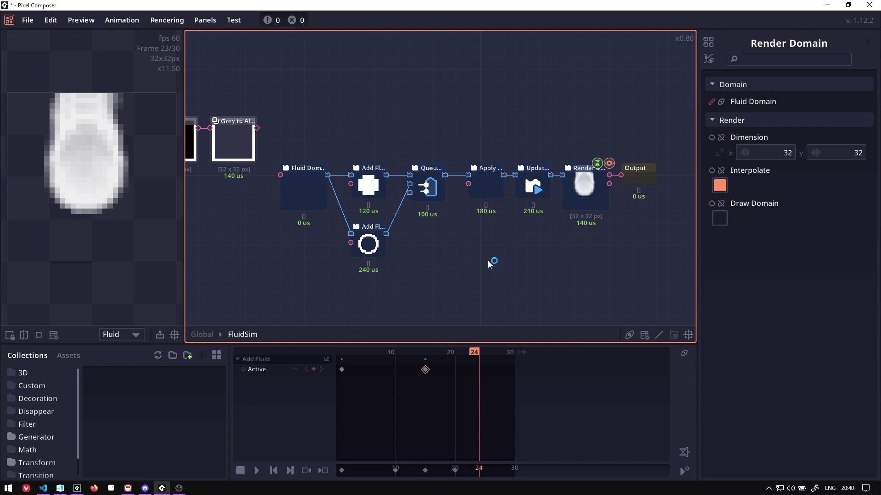
scroll(394, 144, up, 2)
click(448, 194)
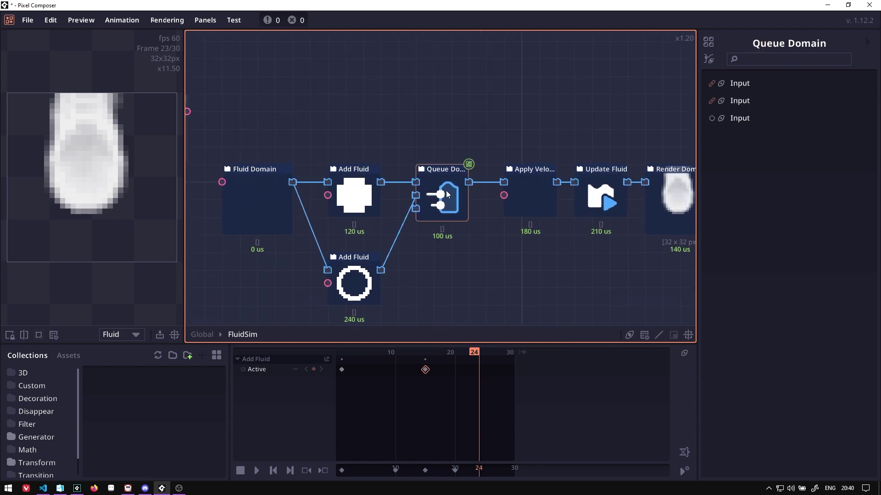
scroll(442, 193, down, 3)
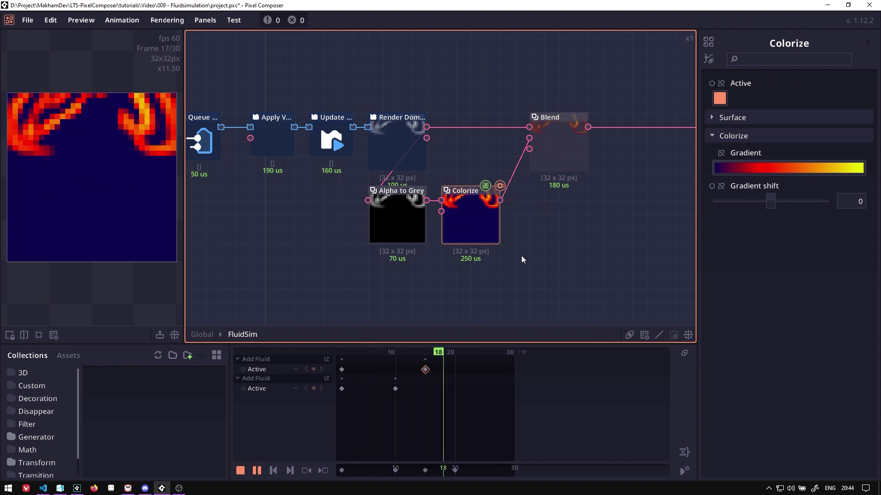
Step: Inspect the colouring branch after Render Domain by previewing the Alpha to Grey and Colorize nodes during playback
drag(596, 243, 574, 240)
click(376, 140)
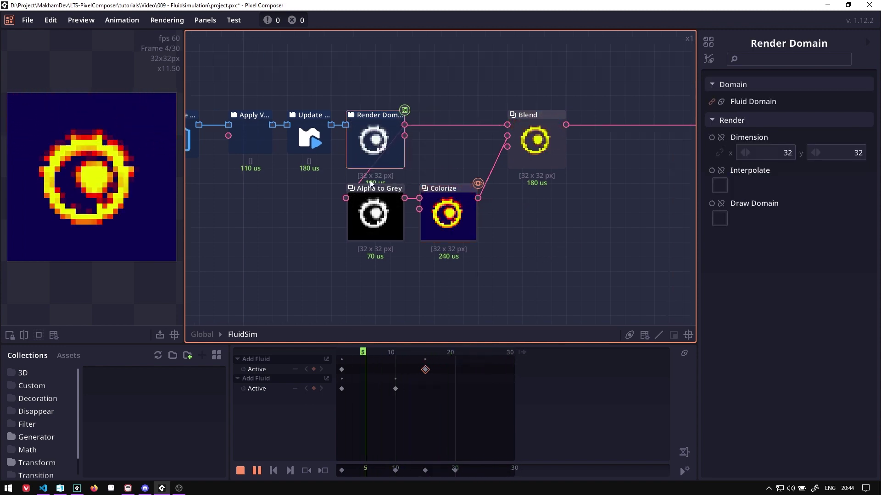
drag(337, 251, 369, 243)
double_click(376, 216)
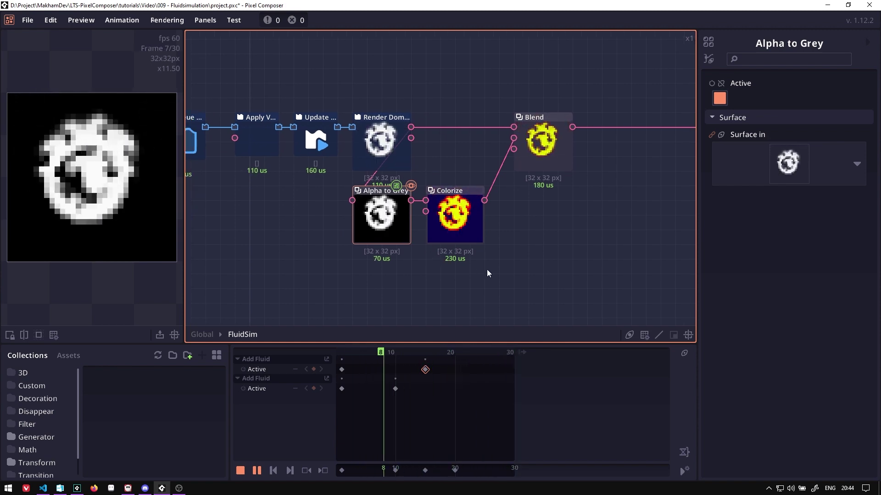
click(458, 205)
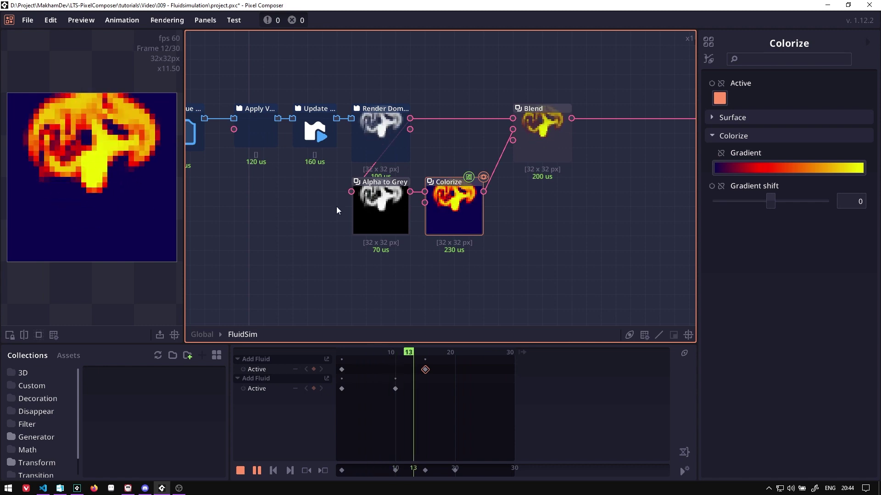
drag(556, 208, 484, 193)
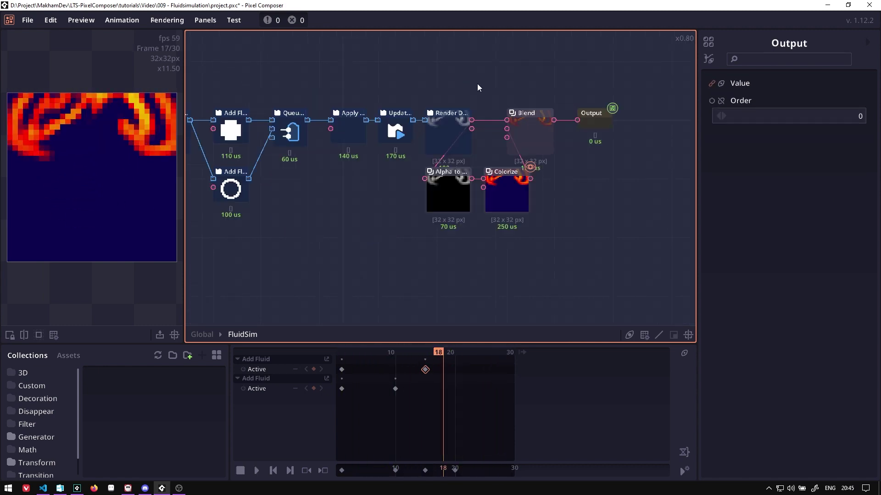